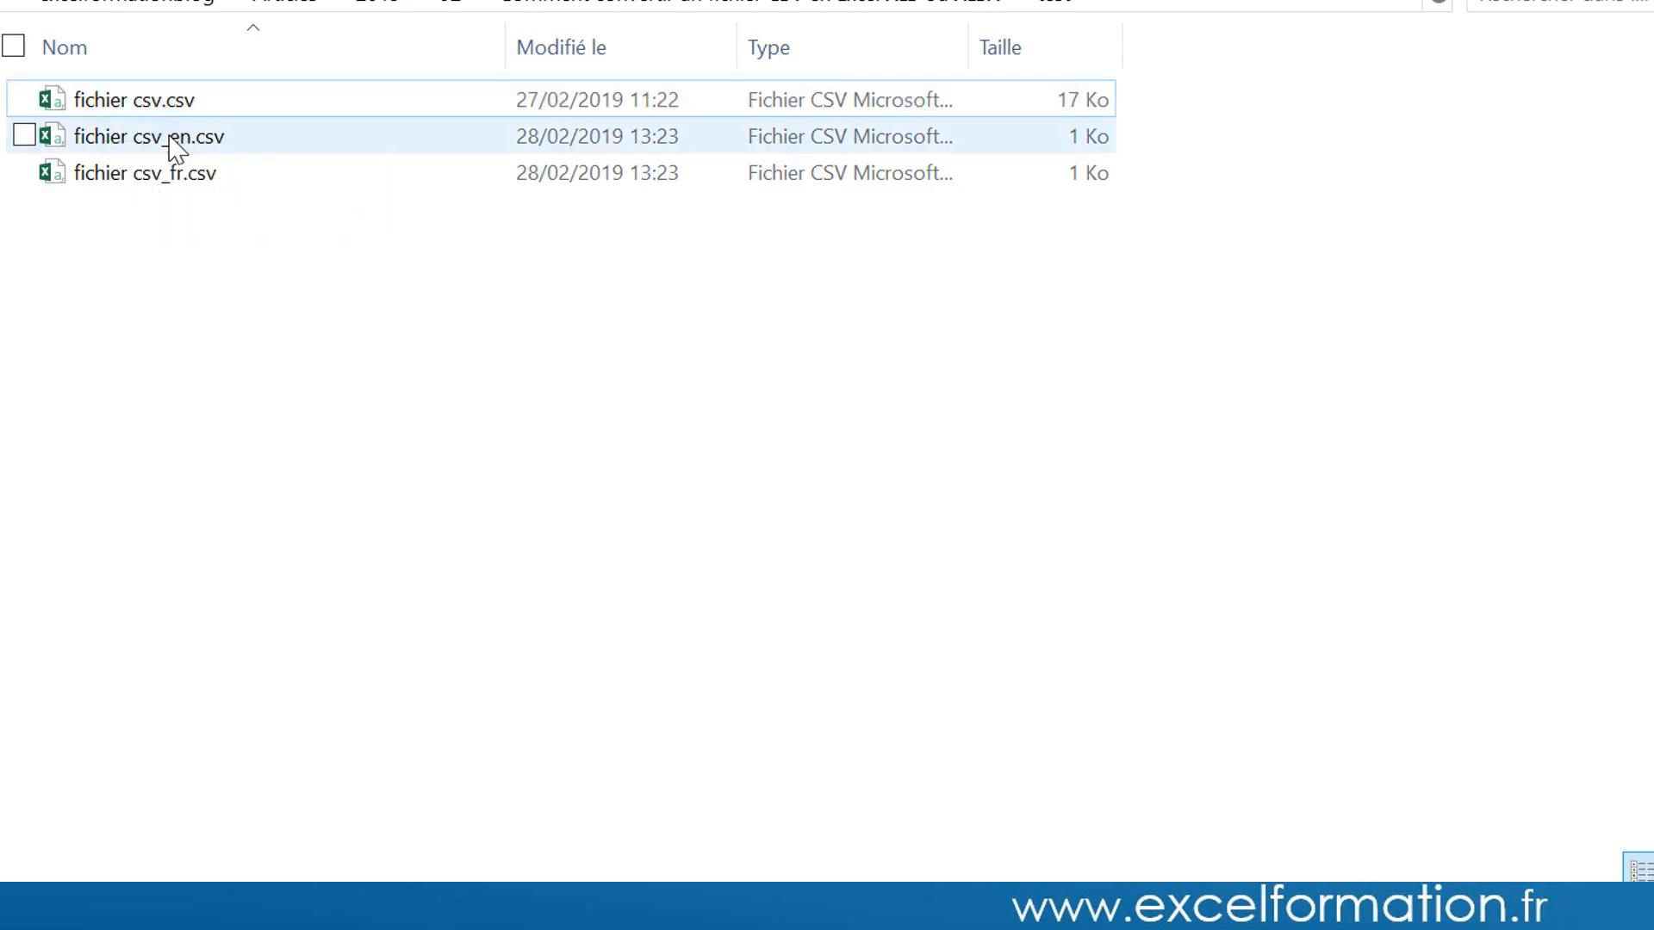
# Step: Open the file fichier csv_fr.csv from the folder in its default program
pyautogui.click(143, 172)
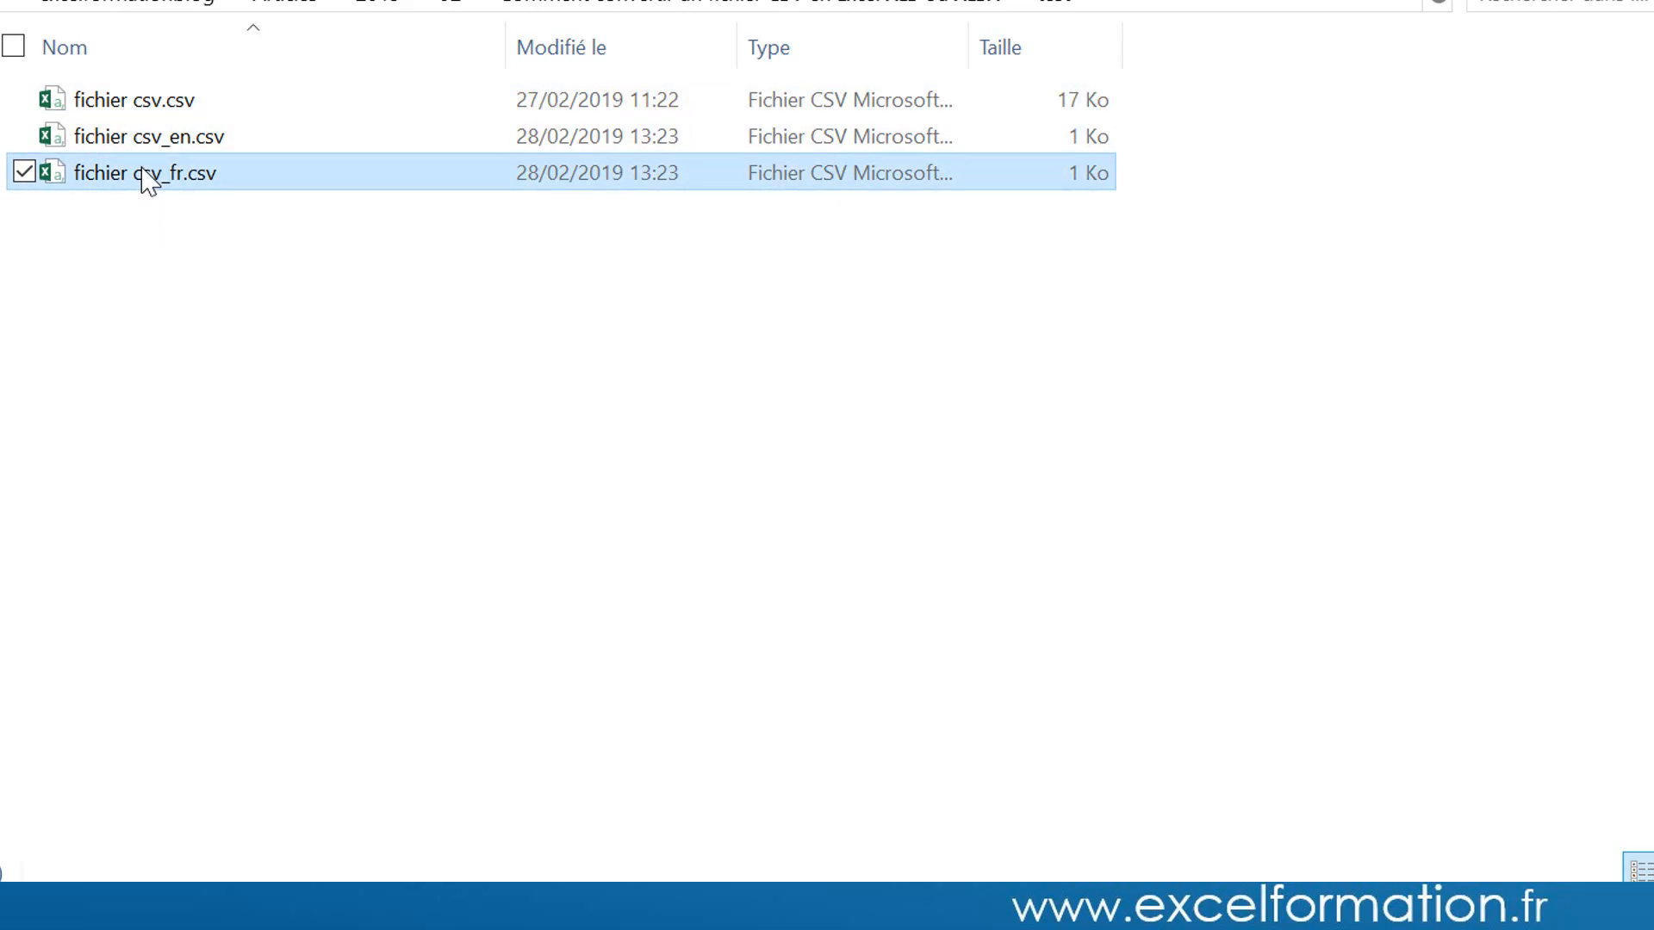
pyautogui.doubleClick(147, 177)
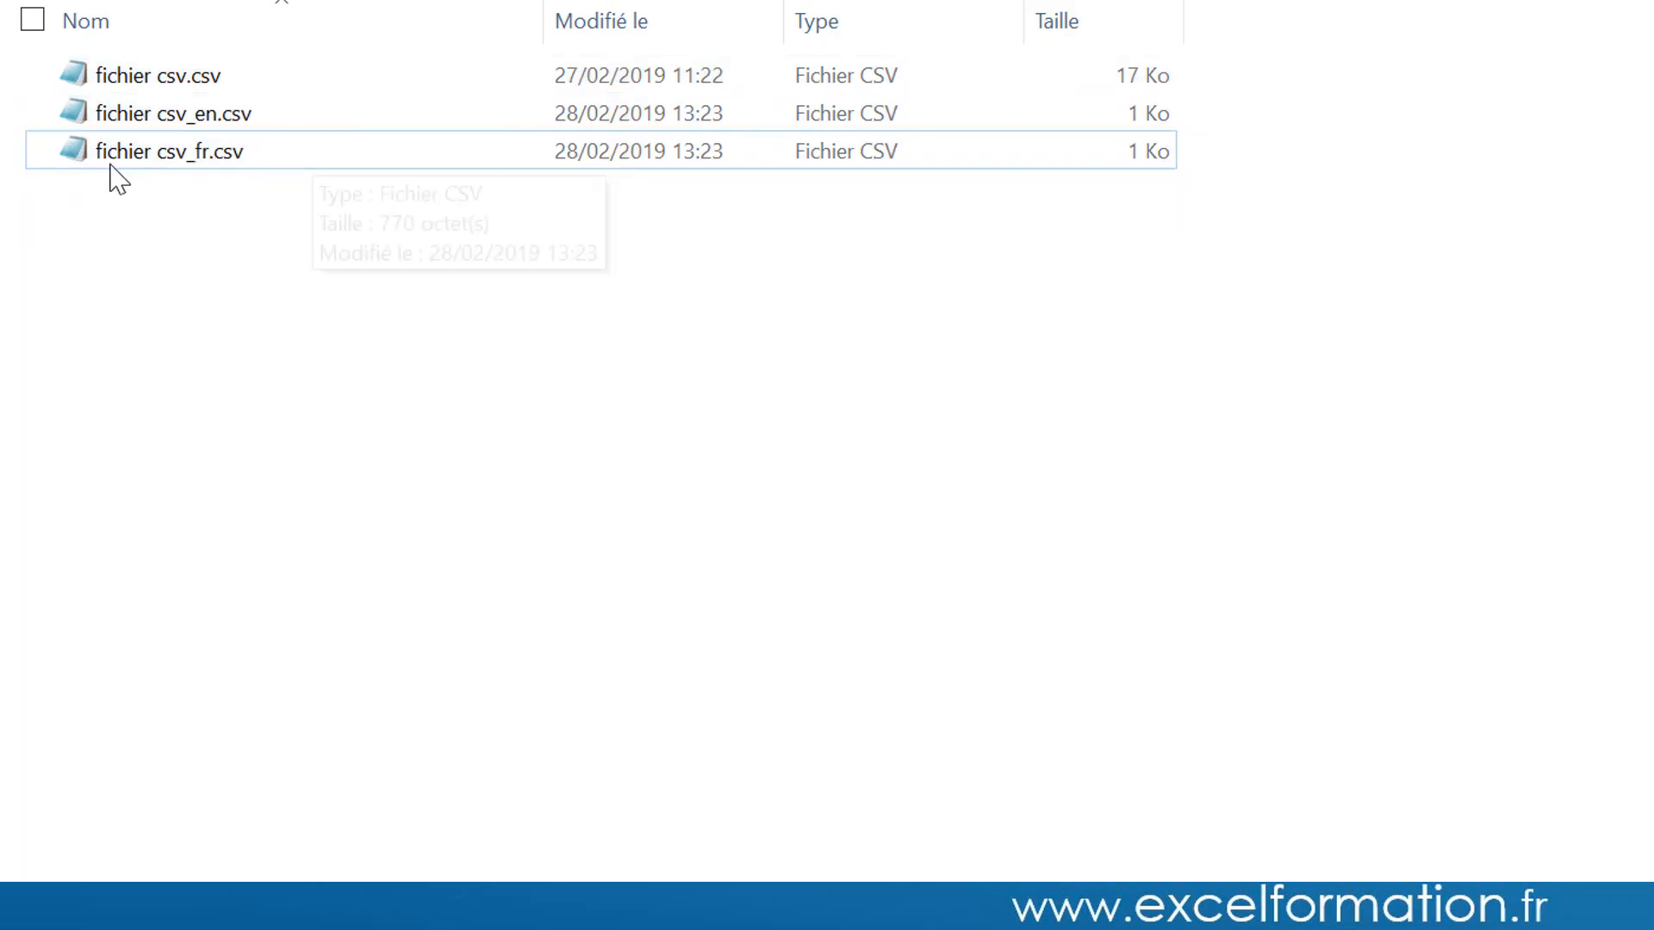
# Step: Open fichier csv_fr.csv in Excel instead of its default text editor
pyautogui.rightClick(95, 162)
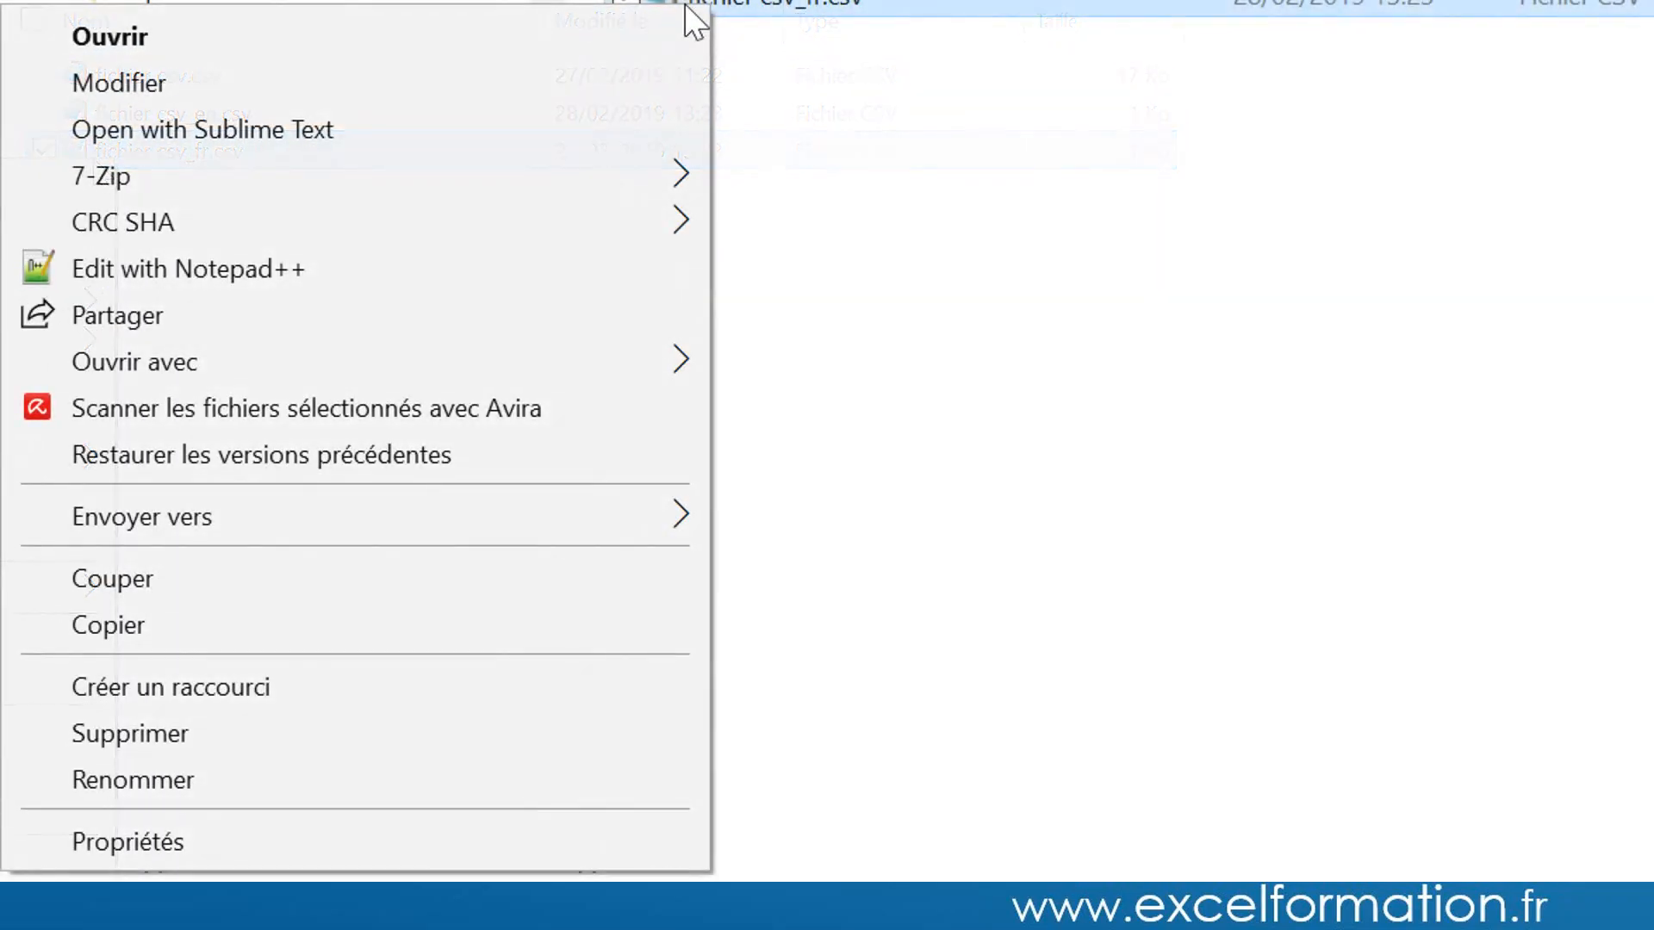
pyautogui.moveTo(597, 360)
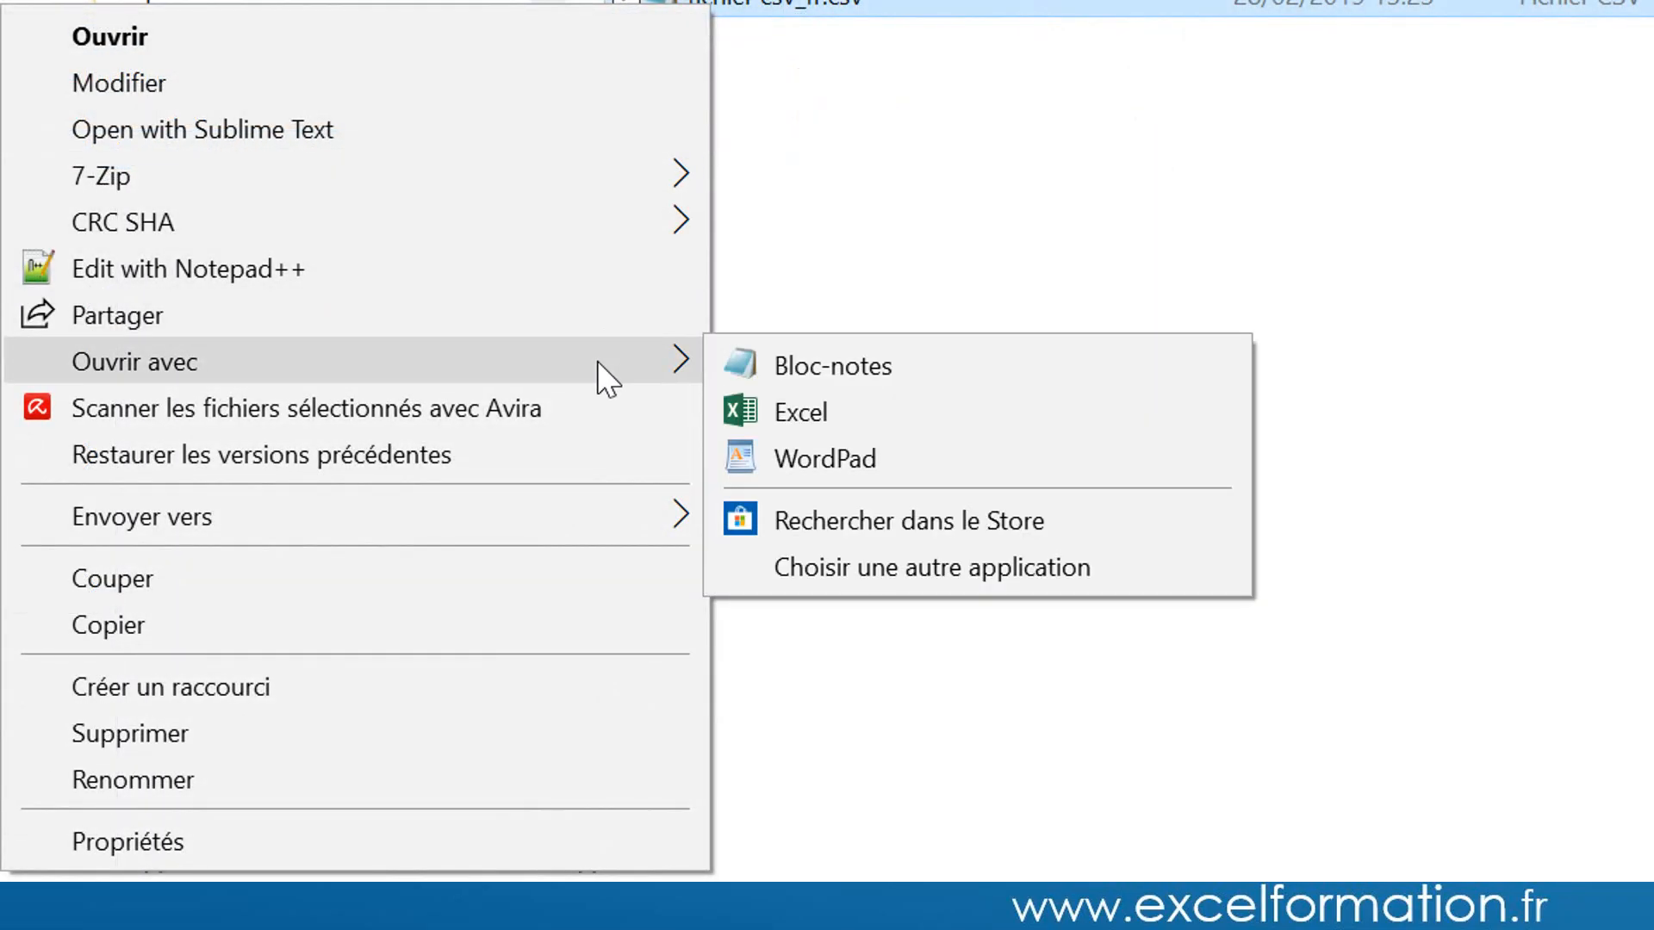
pyautogui.click(874, 414)
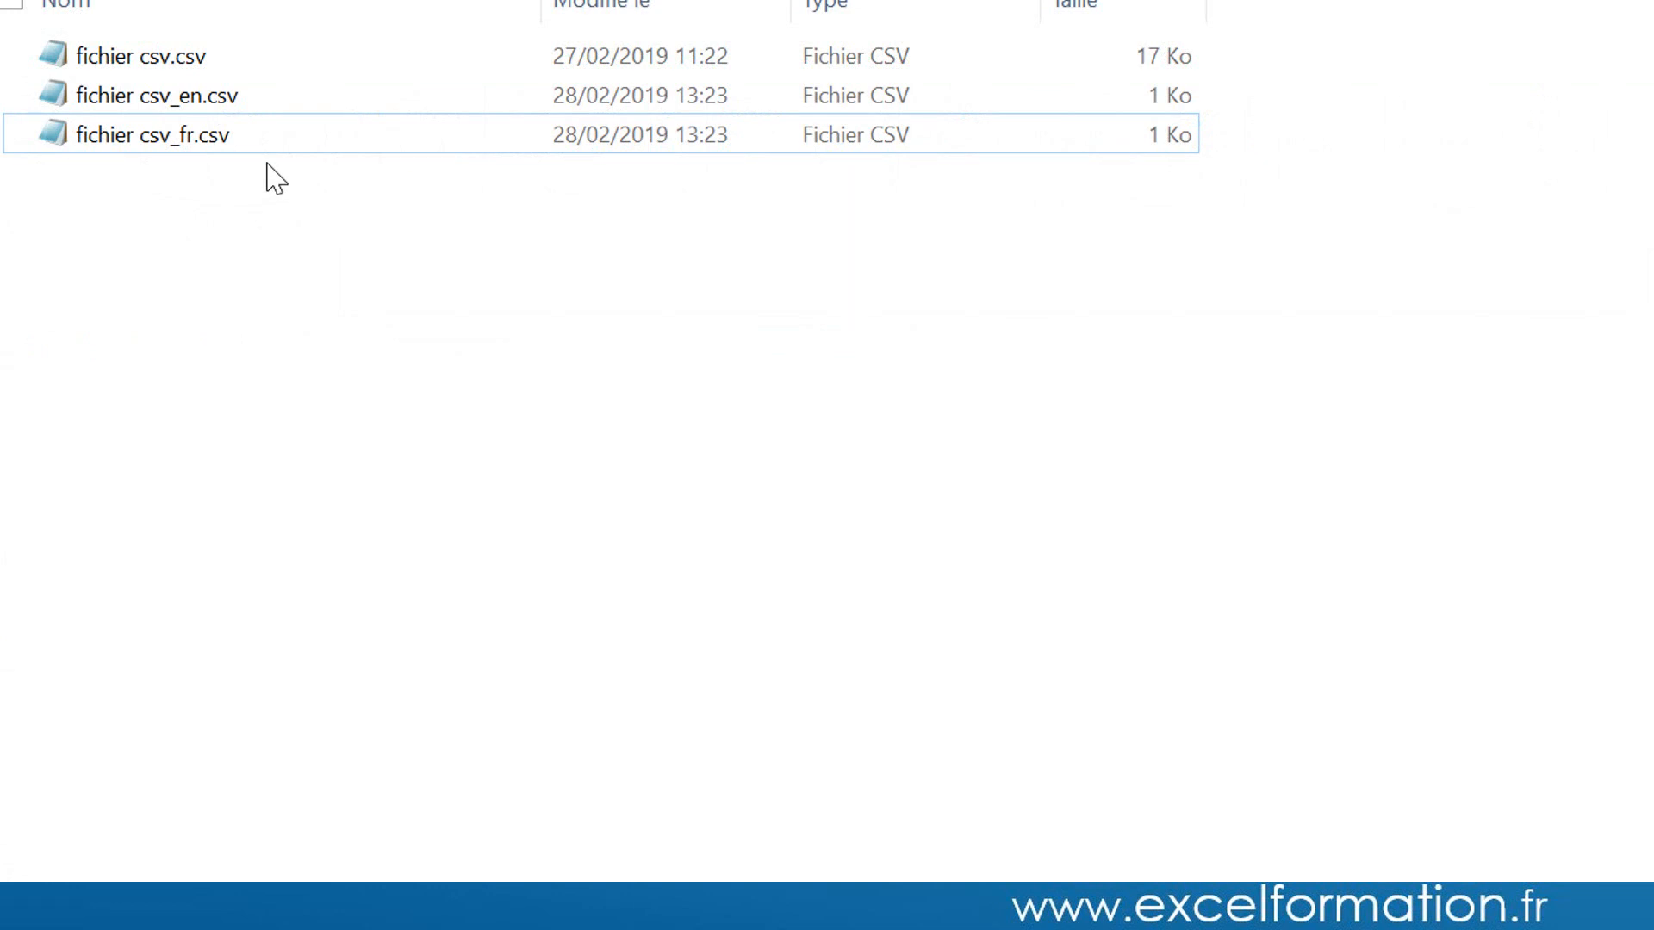
pyautogui.click(222, 138)
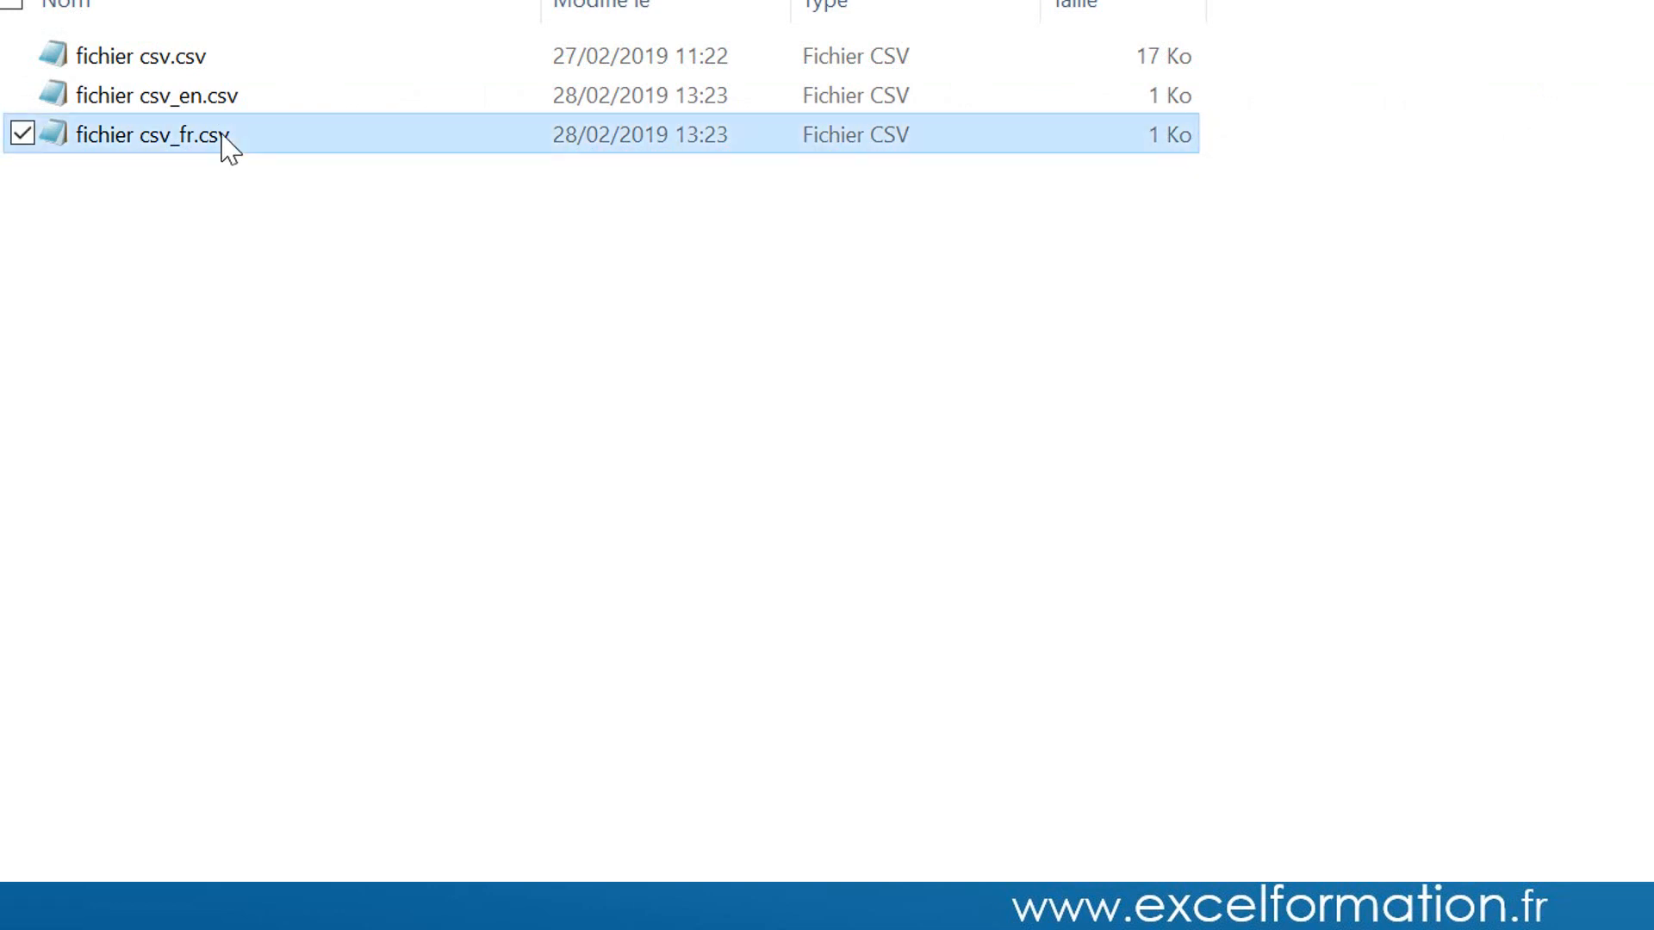
pyautogui.moveTo(222, 137); pyautogui.dragTo(656, 456)
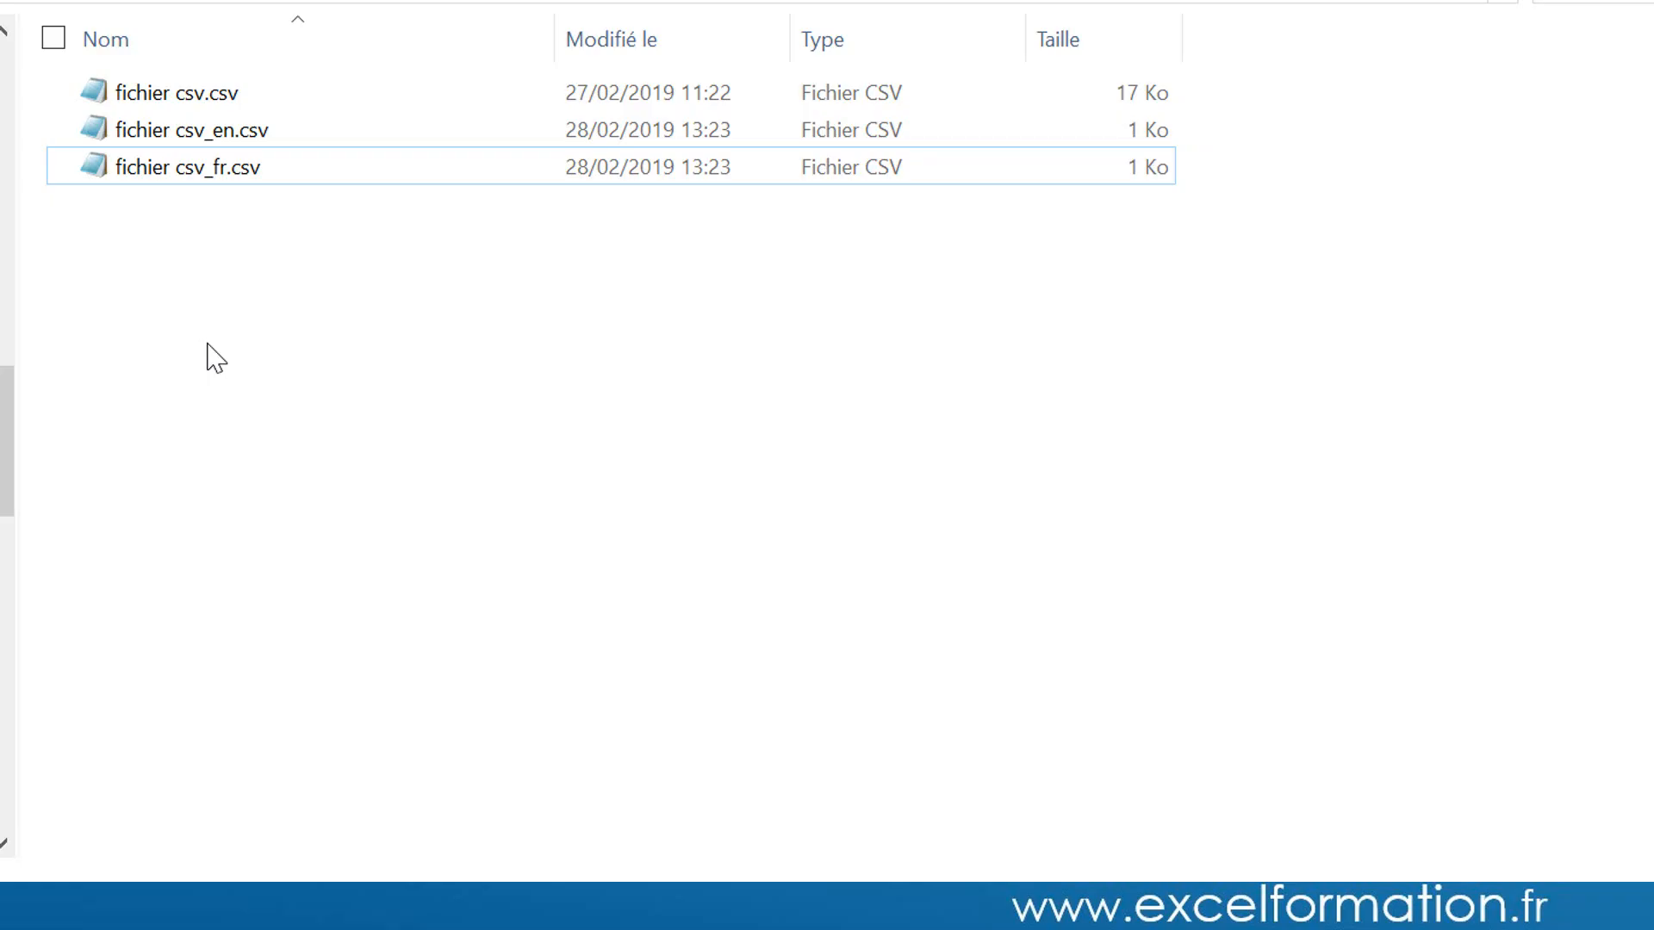
# Step: Open fichier csv.csv and start converting column A into separate columns, with Délimité as the original data type
pyautogui.doubleClick(191, 95)
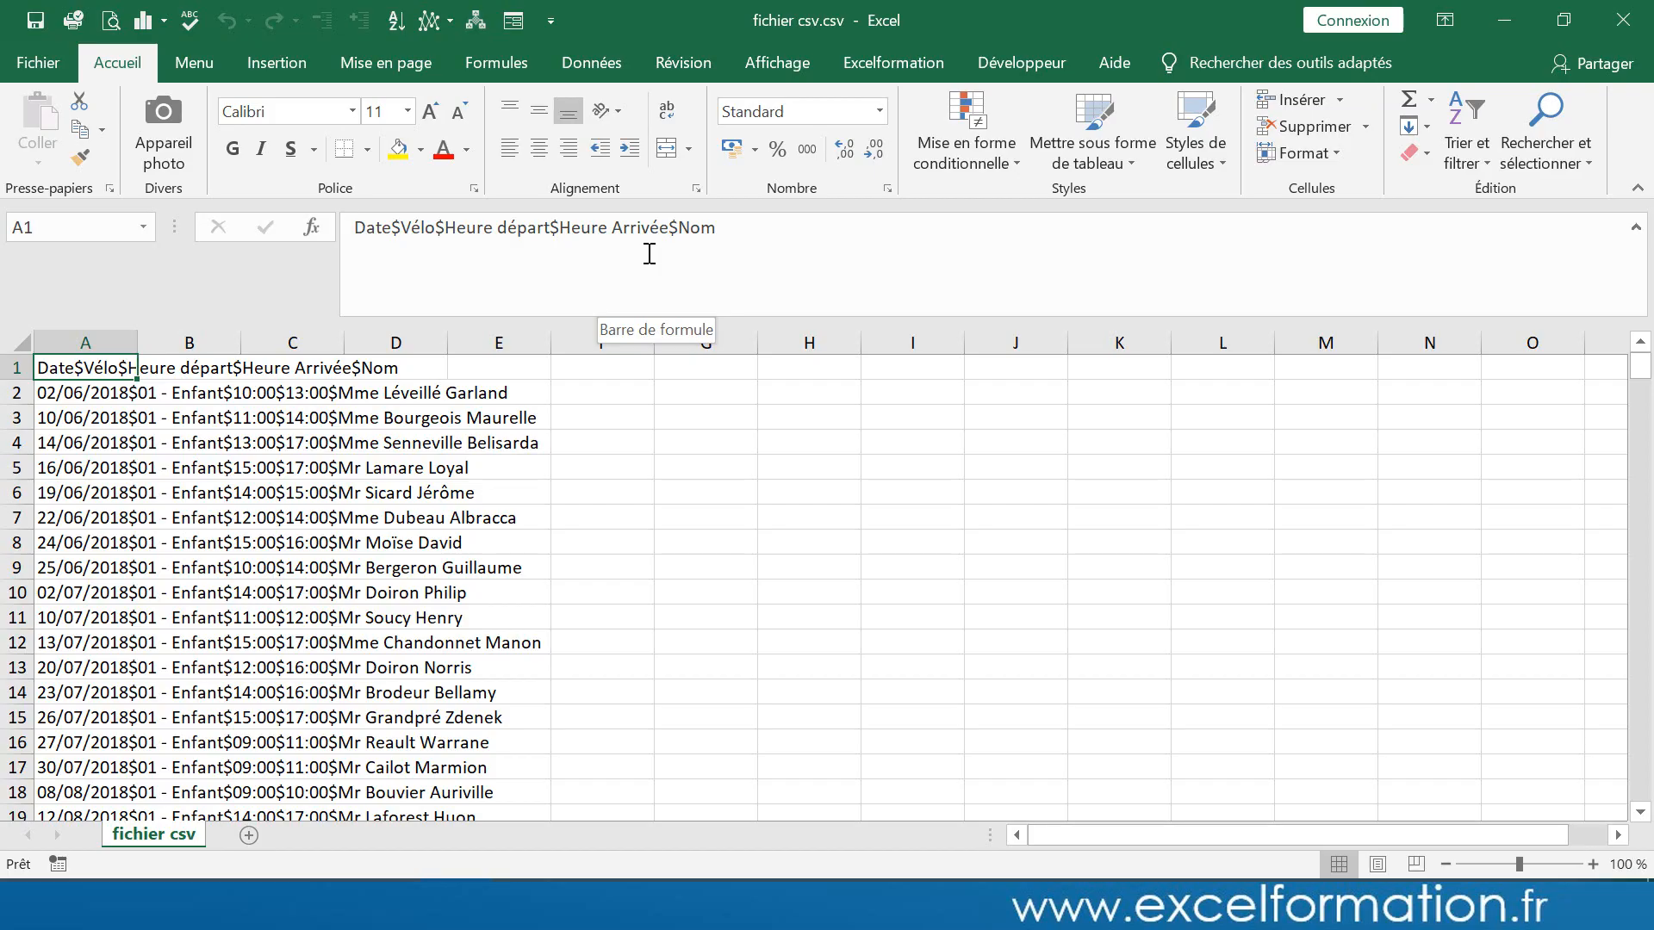
pyautogui.click(90, 336)
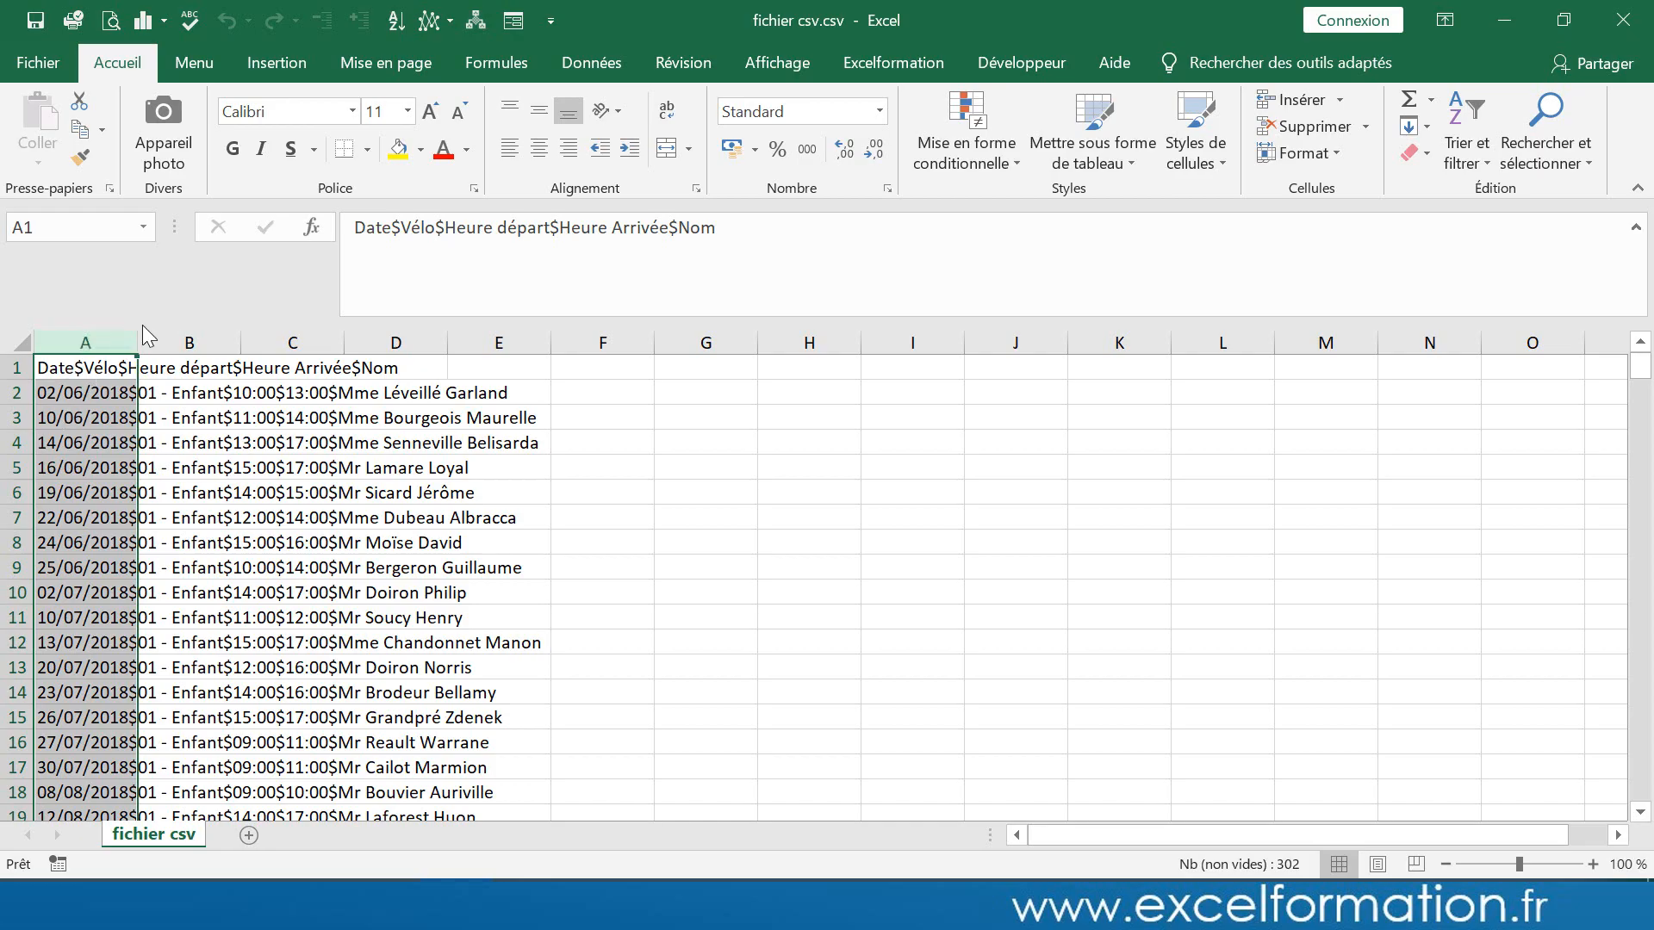
pyautogui.click(592, 63)
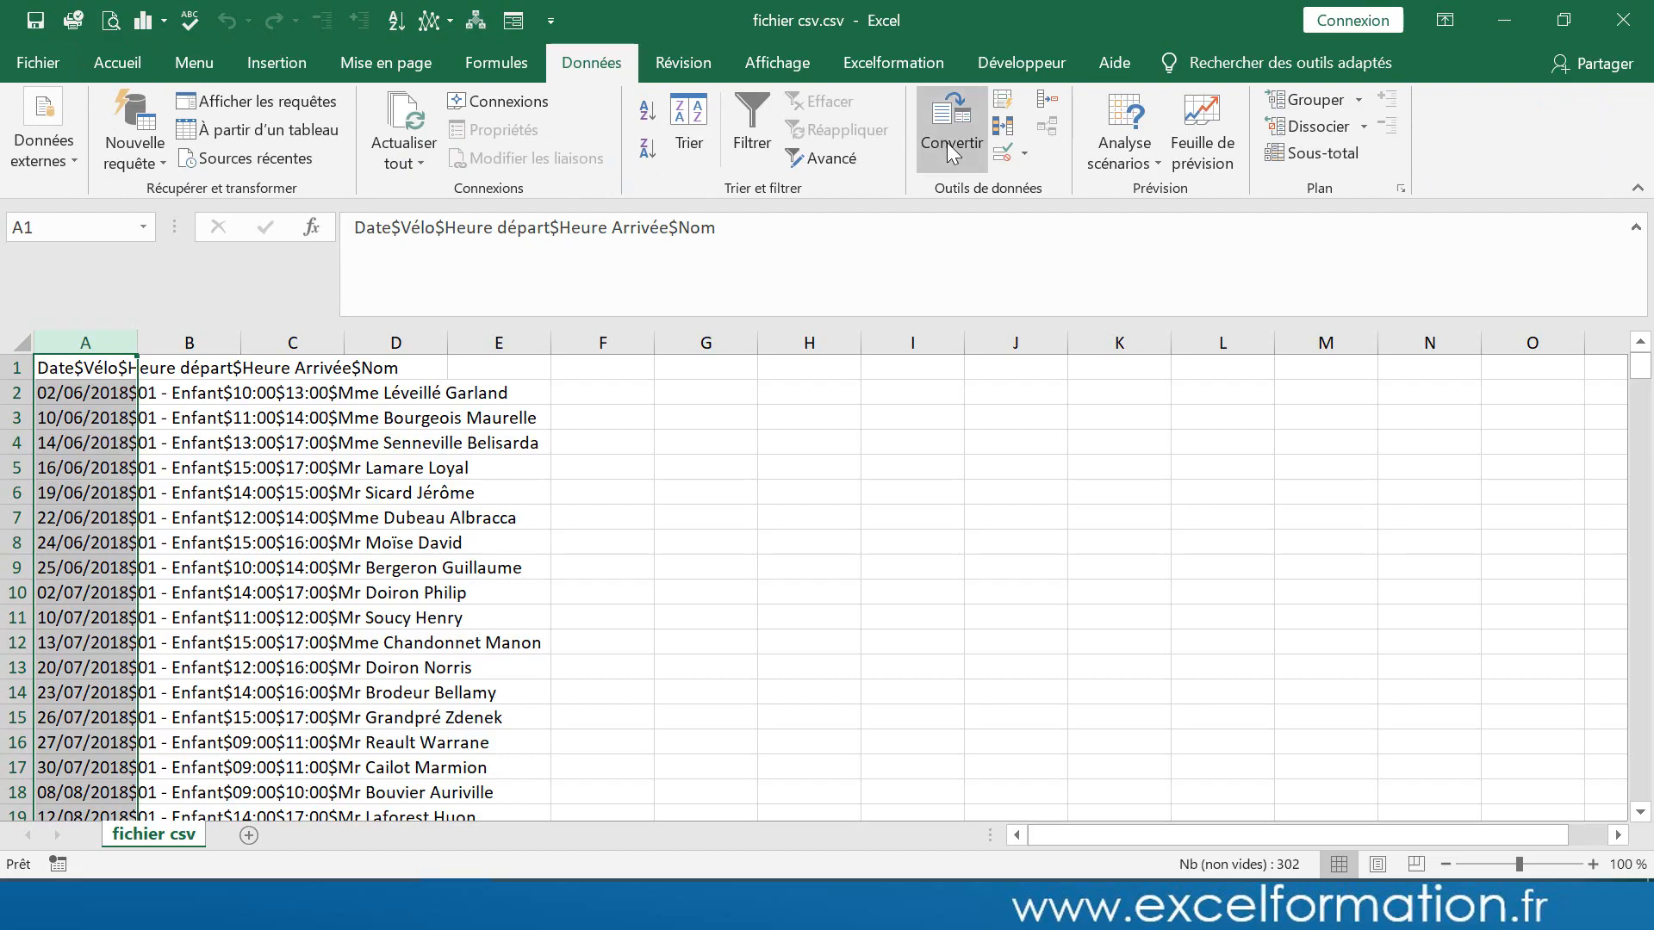
pyautogui.click(951, 142)
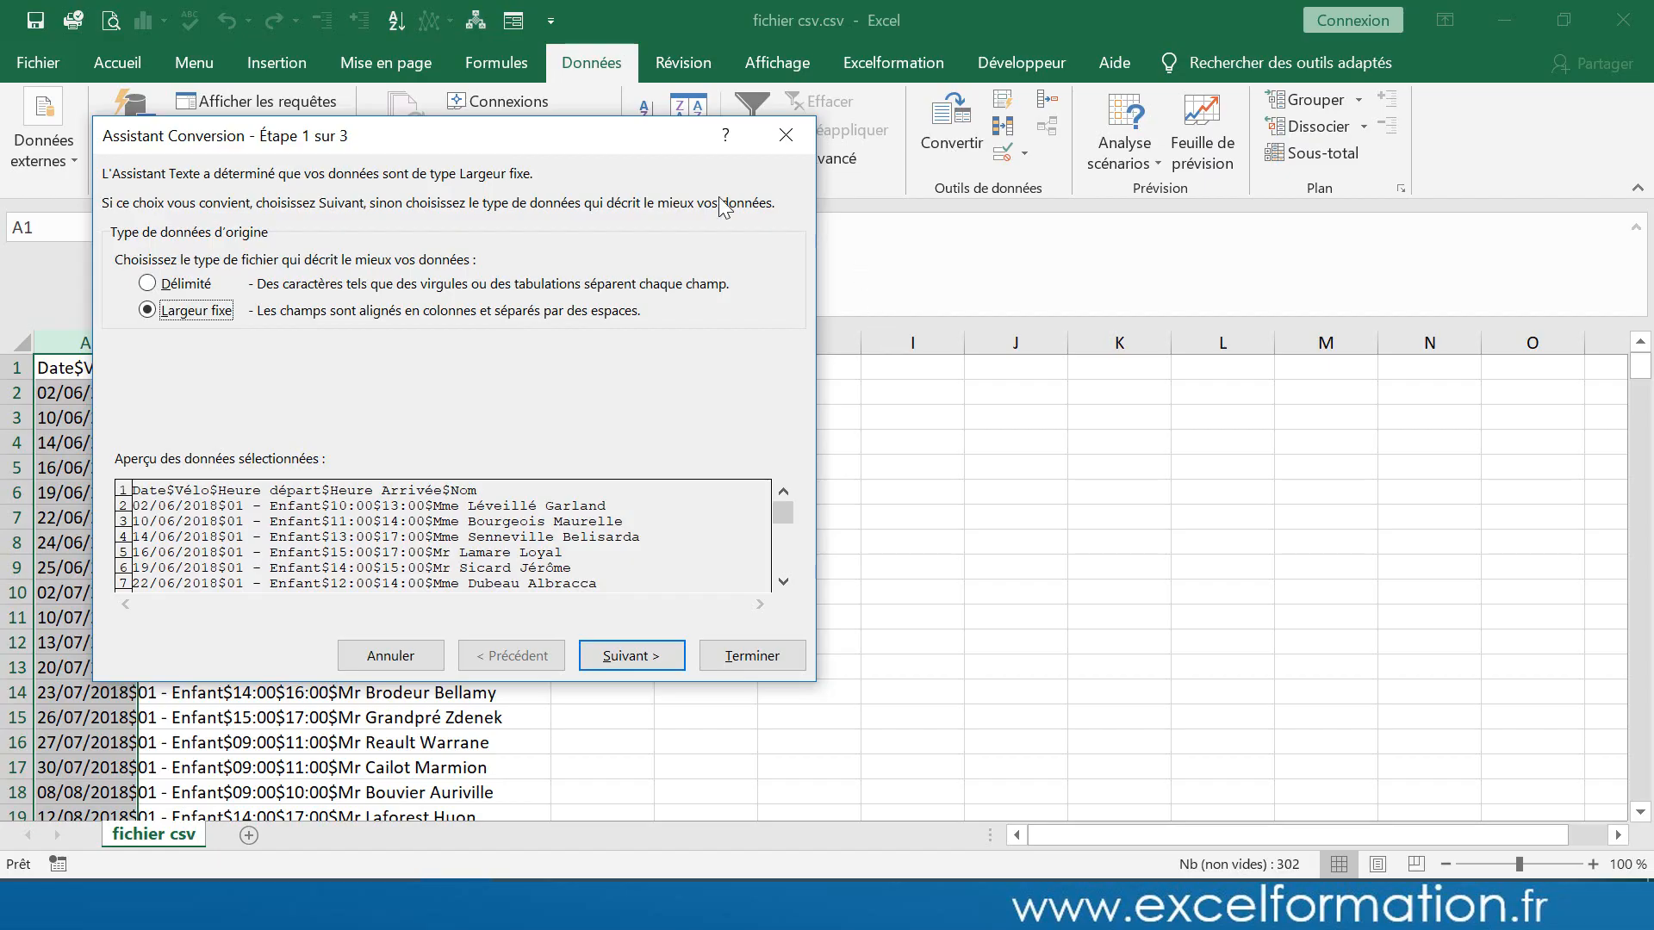
pyautogui.click(184, 283)
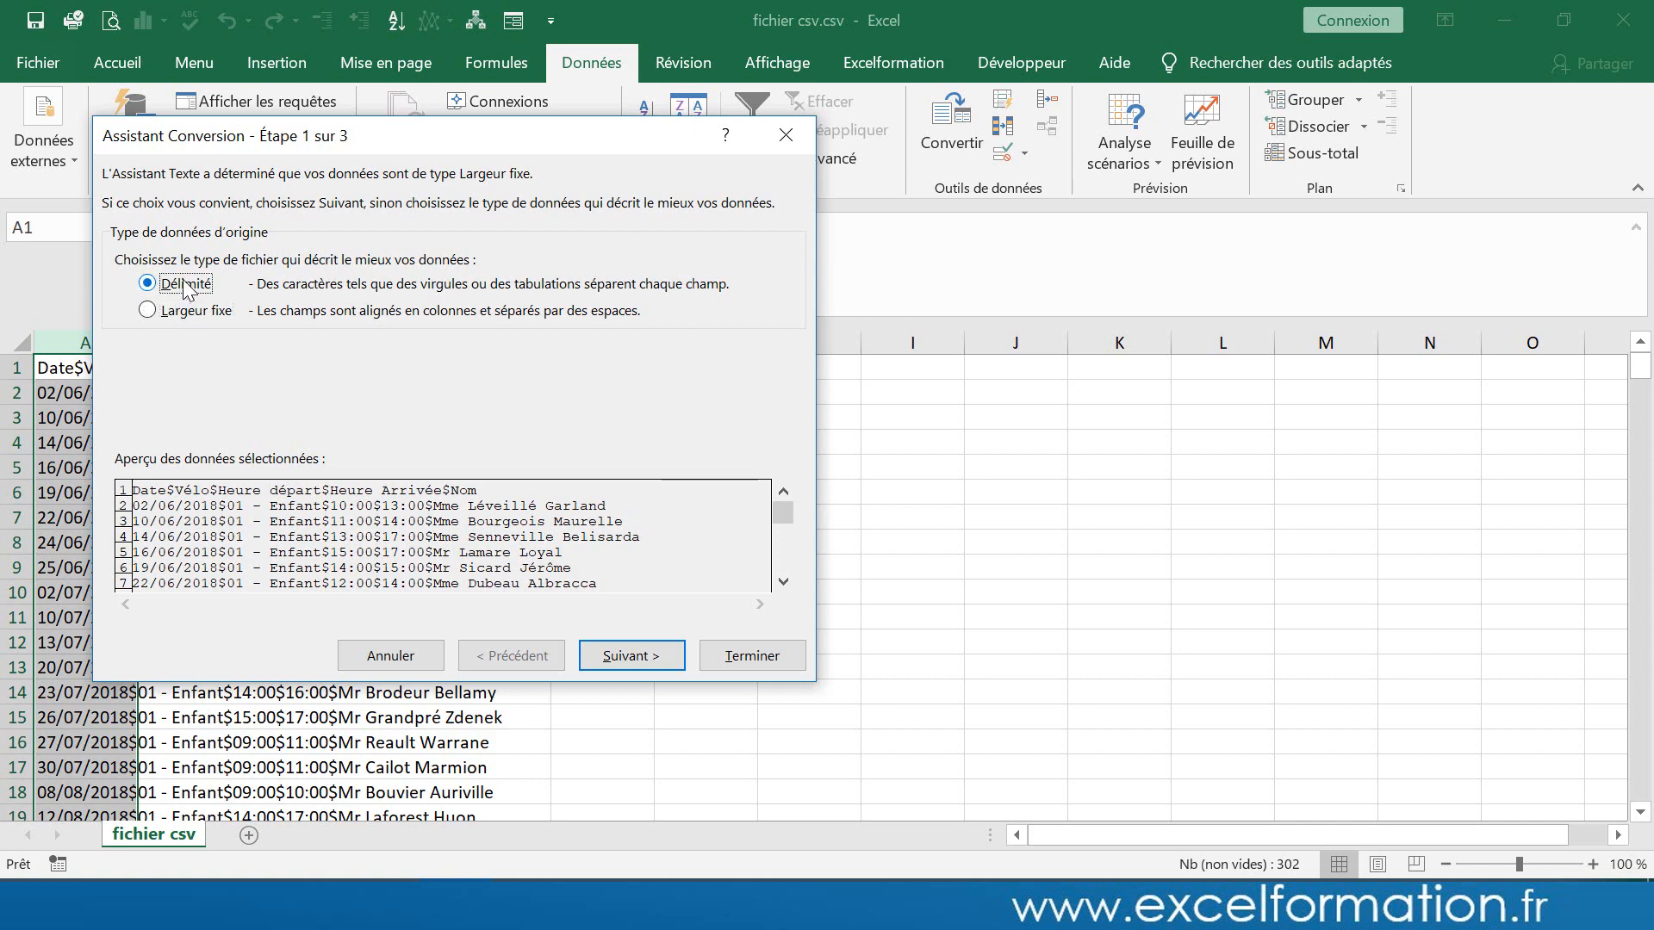
pyautogui.click(644, 664)
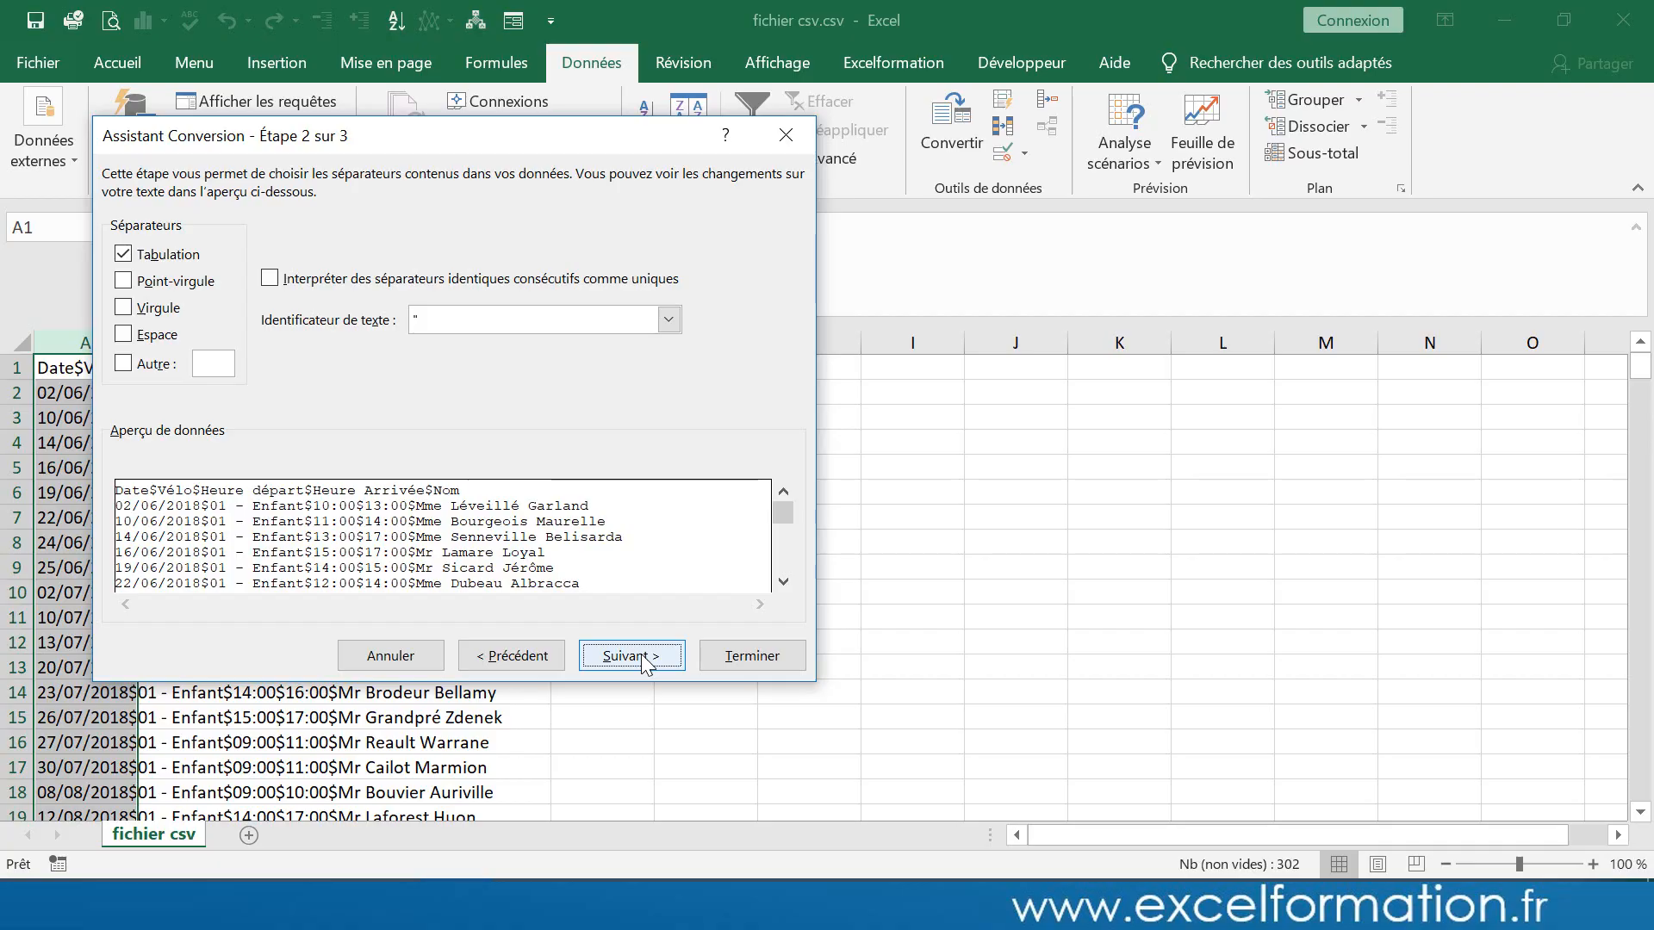
# Step: Split column A on the custom separator $, keeping the Standard column format and the destination $A$1
pyautogui.click(123, 364)
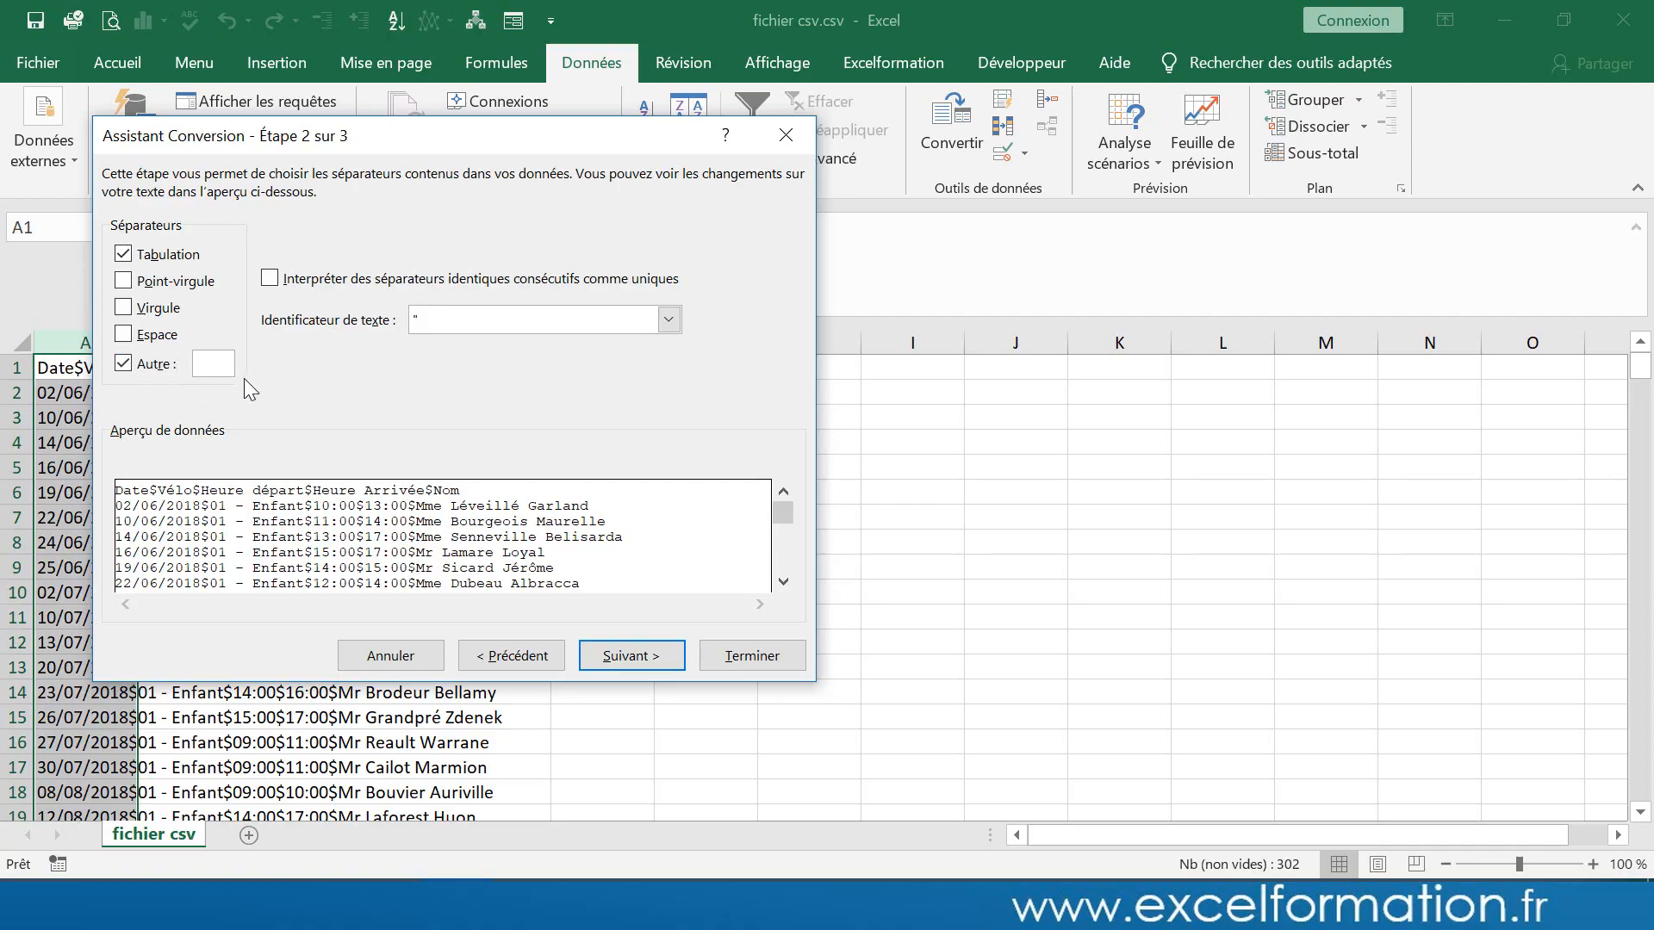
pyautogui.write('$')
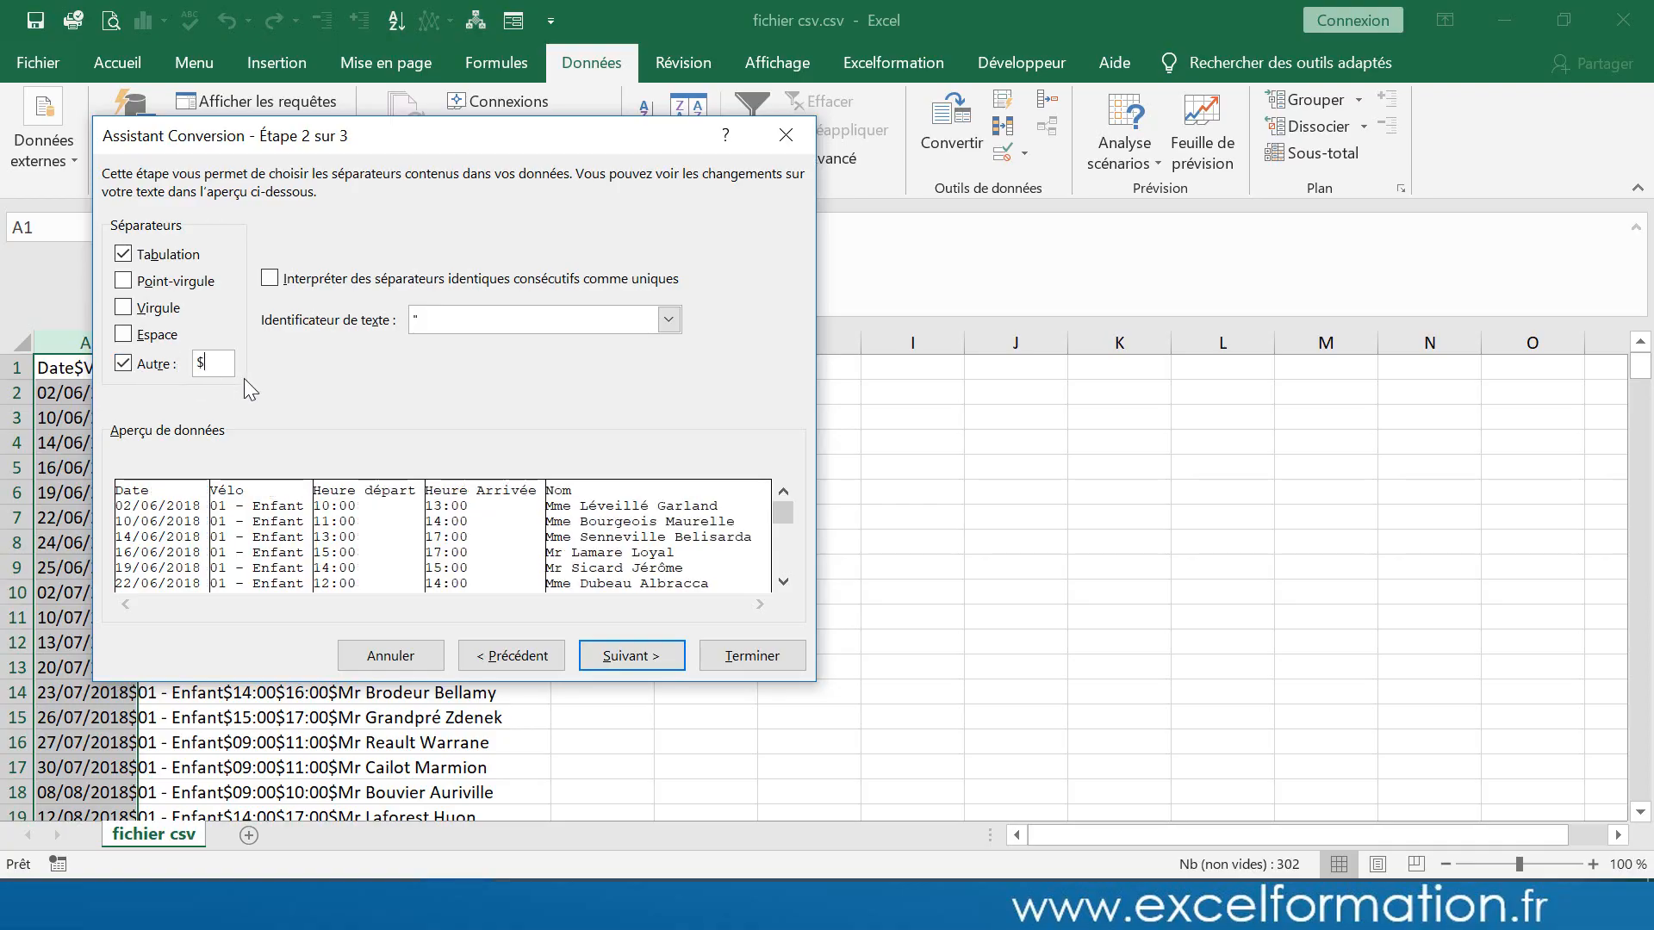
pyautogui.click(617, 658)
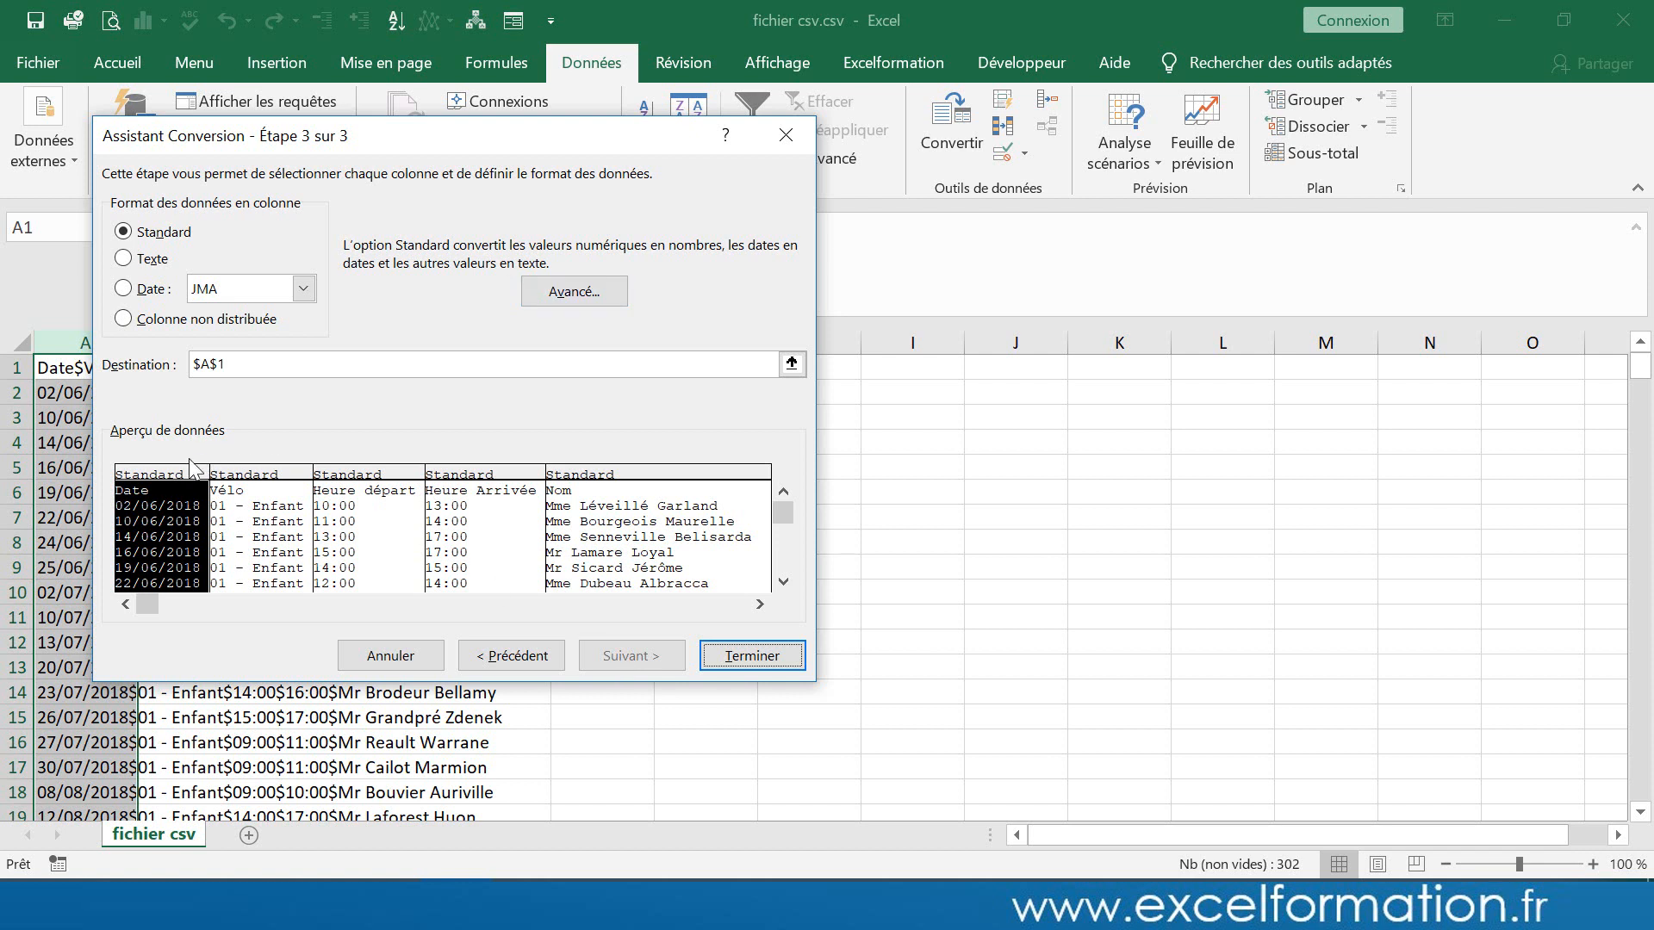
pyautogui.click(305, 291)
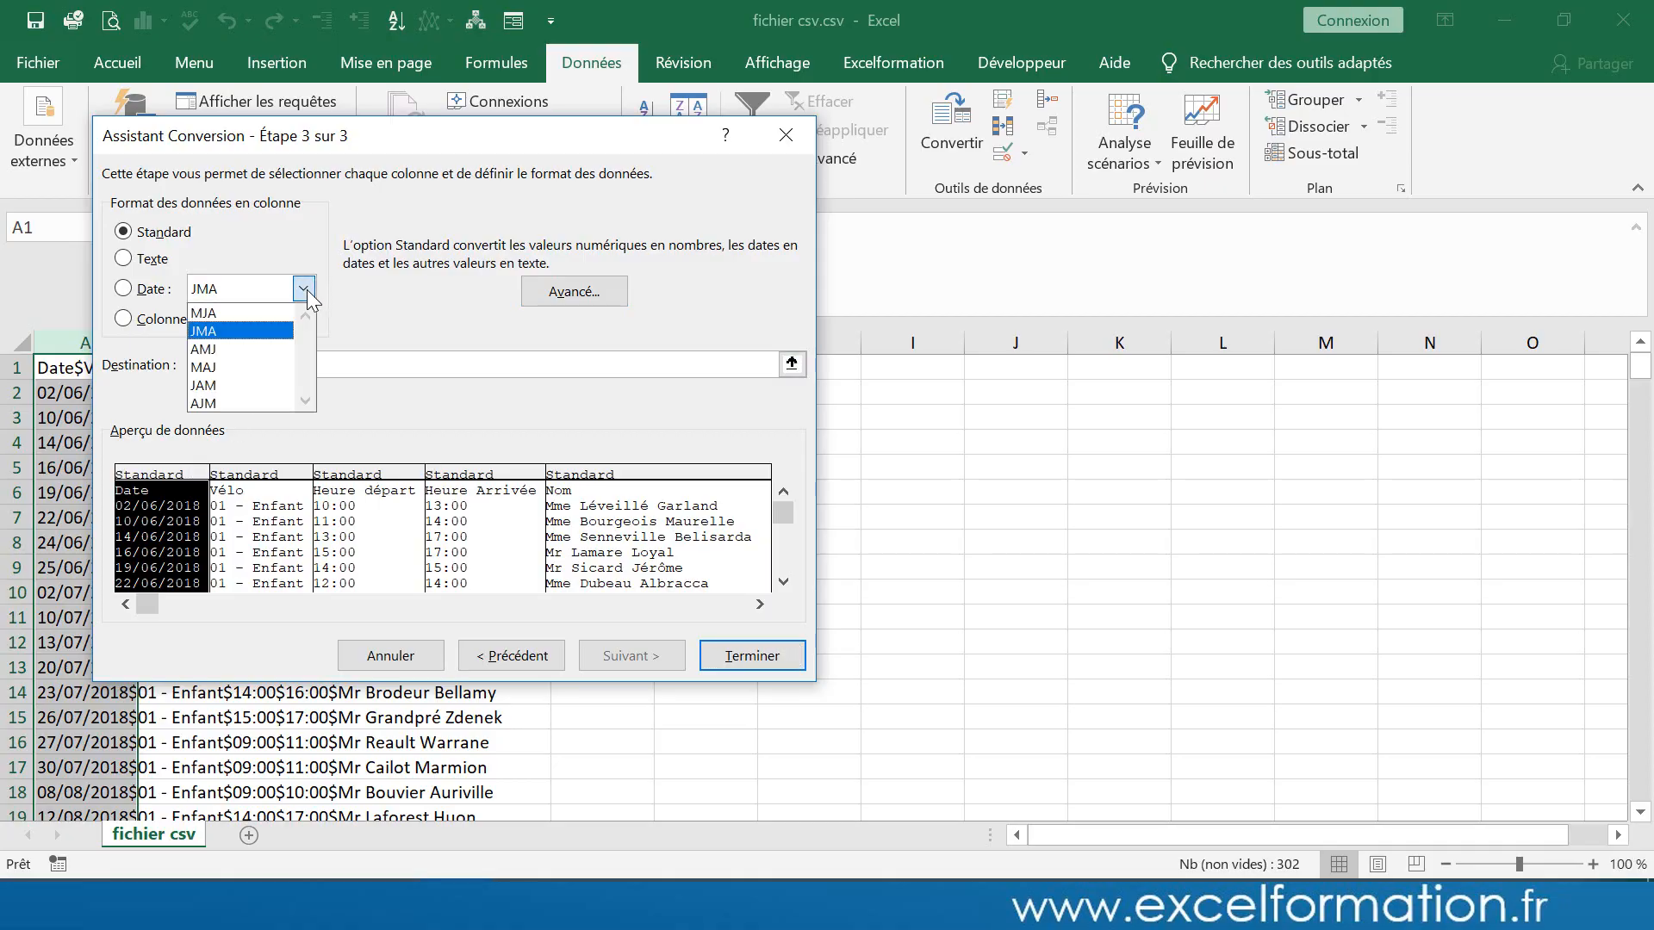
pyautogui.click(305, 292)
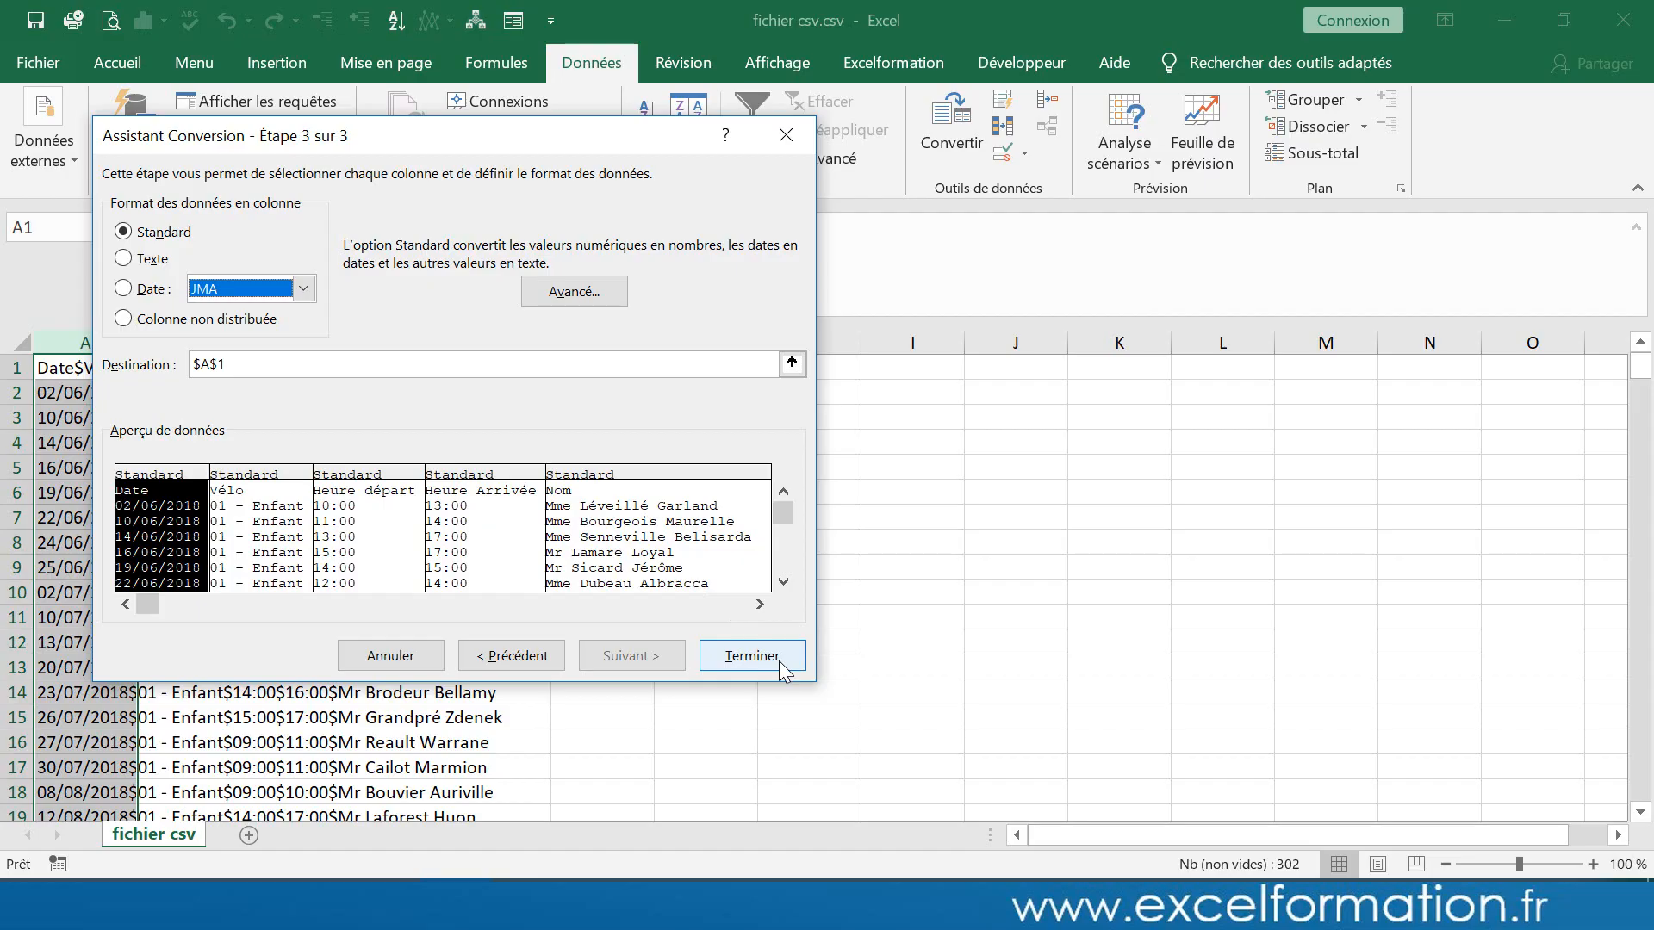
pyautogui.click(751, 657)
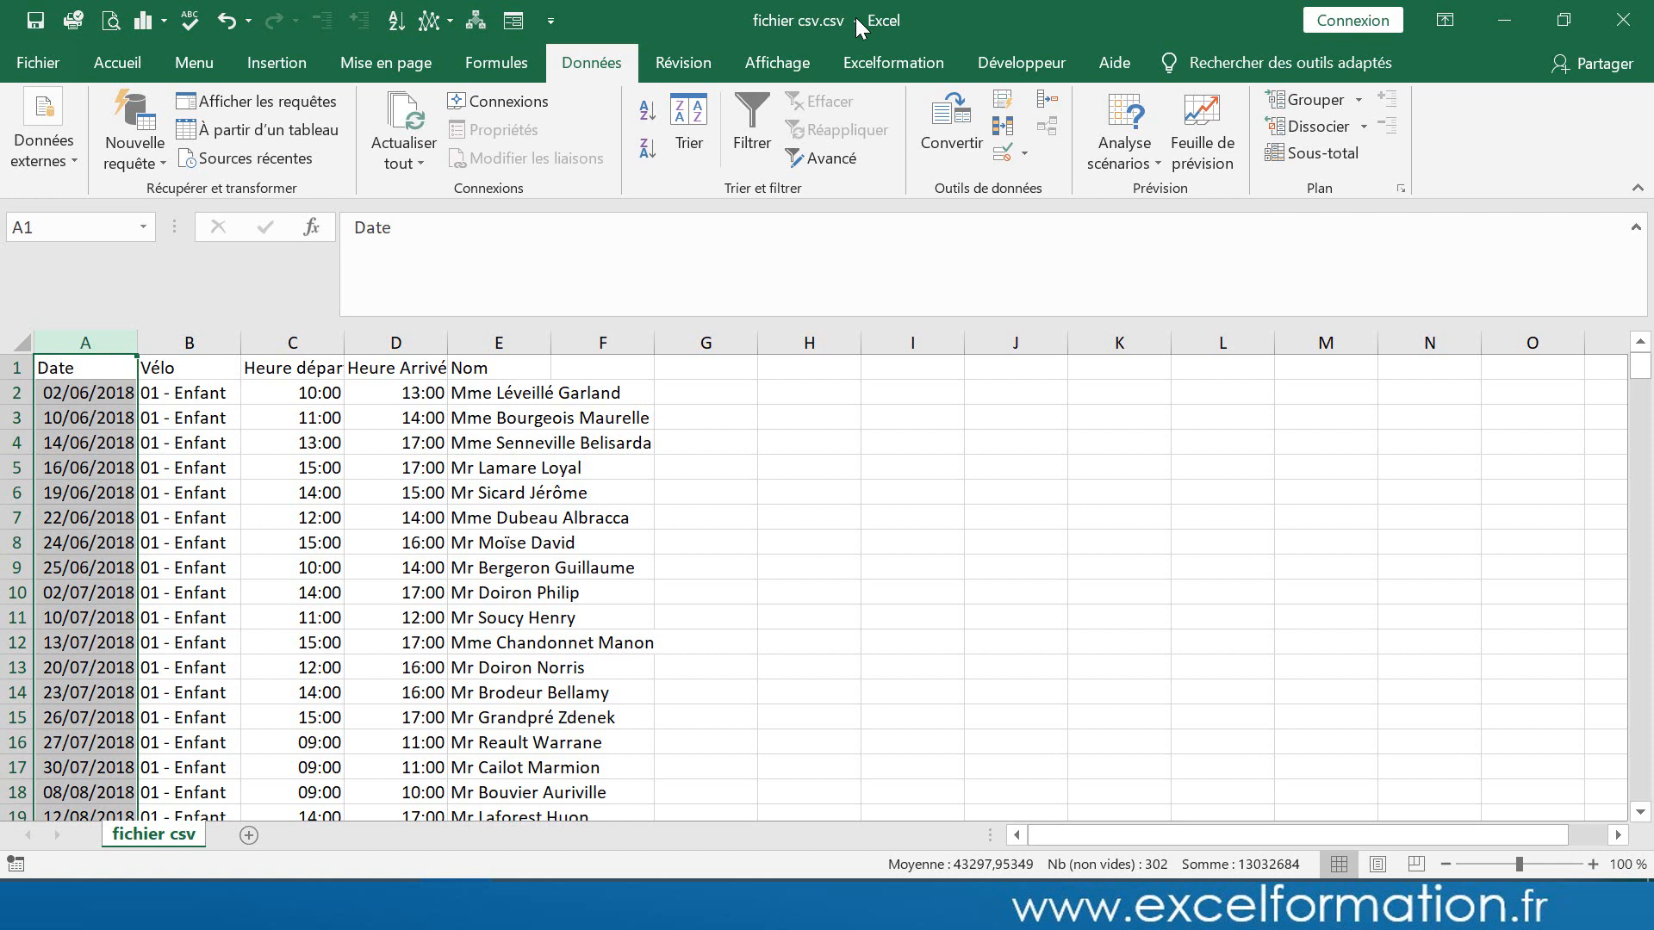
# Step: Save the converted table in the same folder as the Excel workbook fichier csv.xlsx
pyautogui.click(38, 60)
pyautogui.click(104, 277)
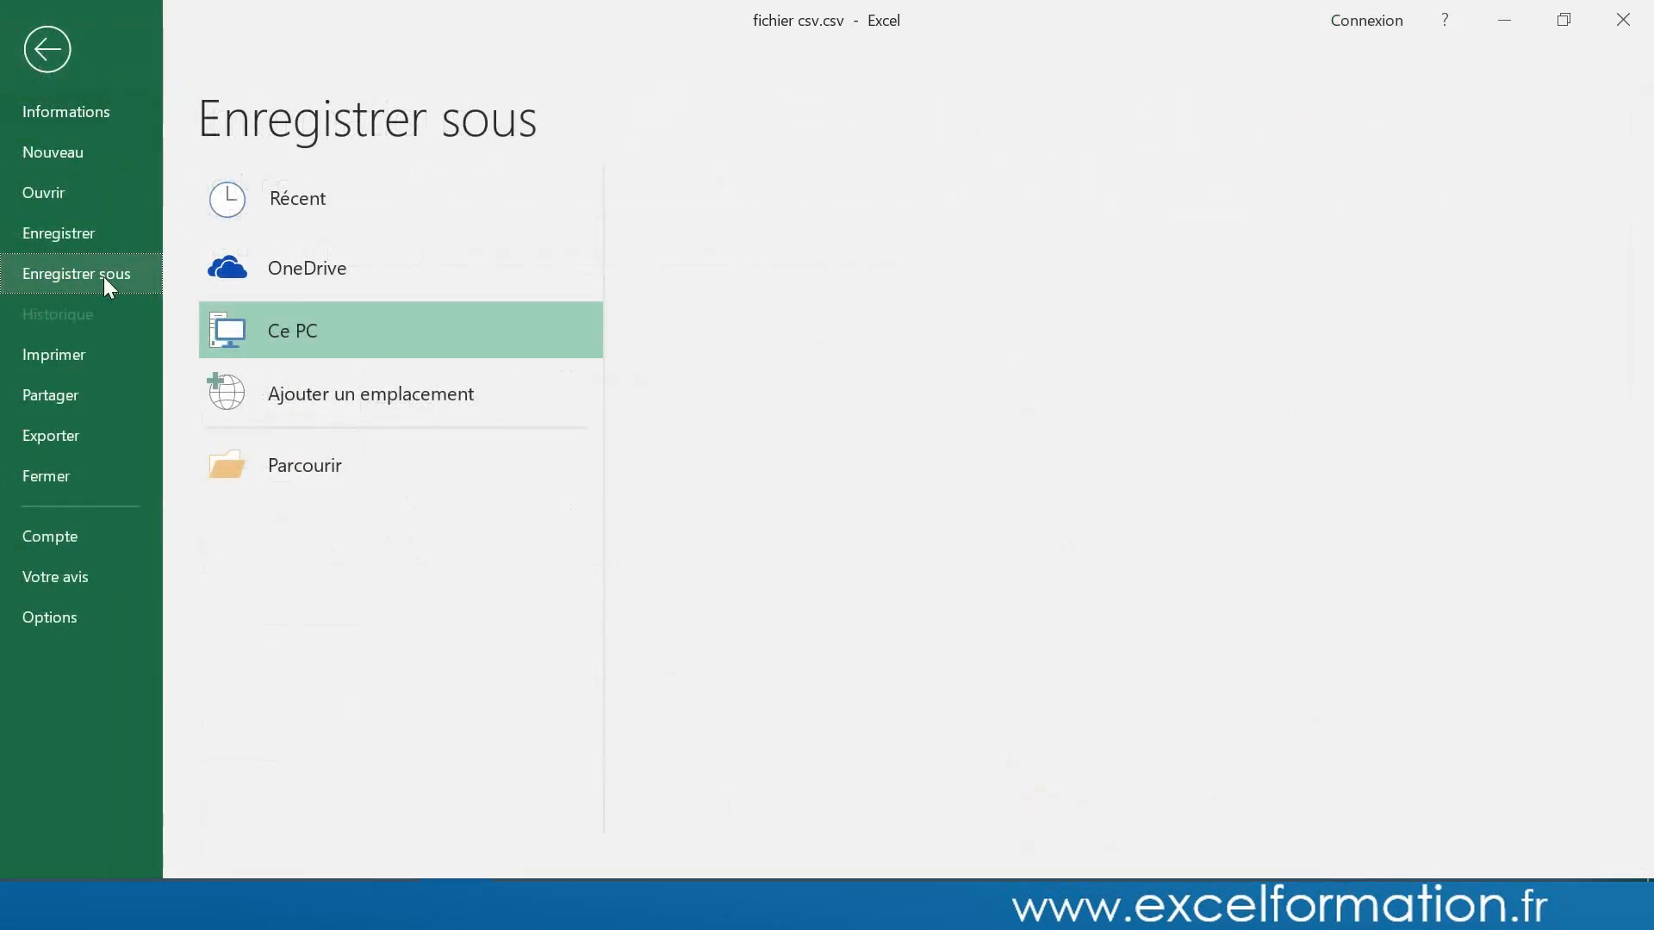
pyautogui.click(305, 466)
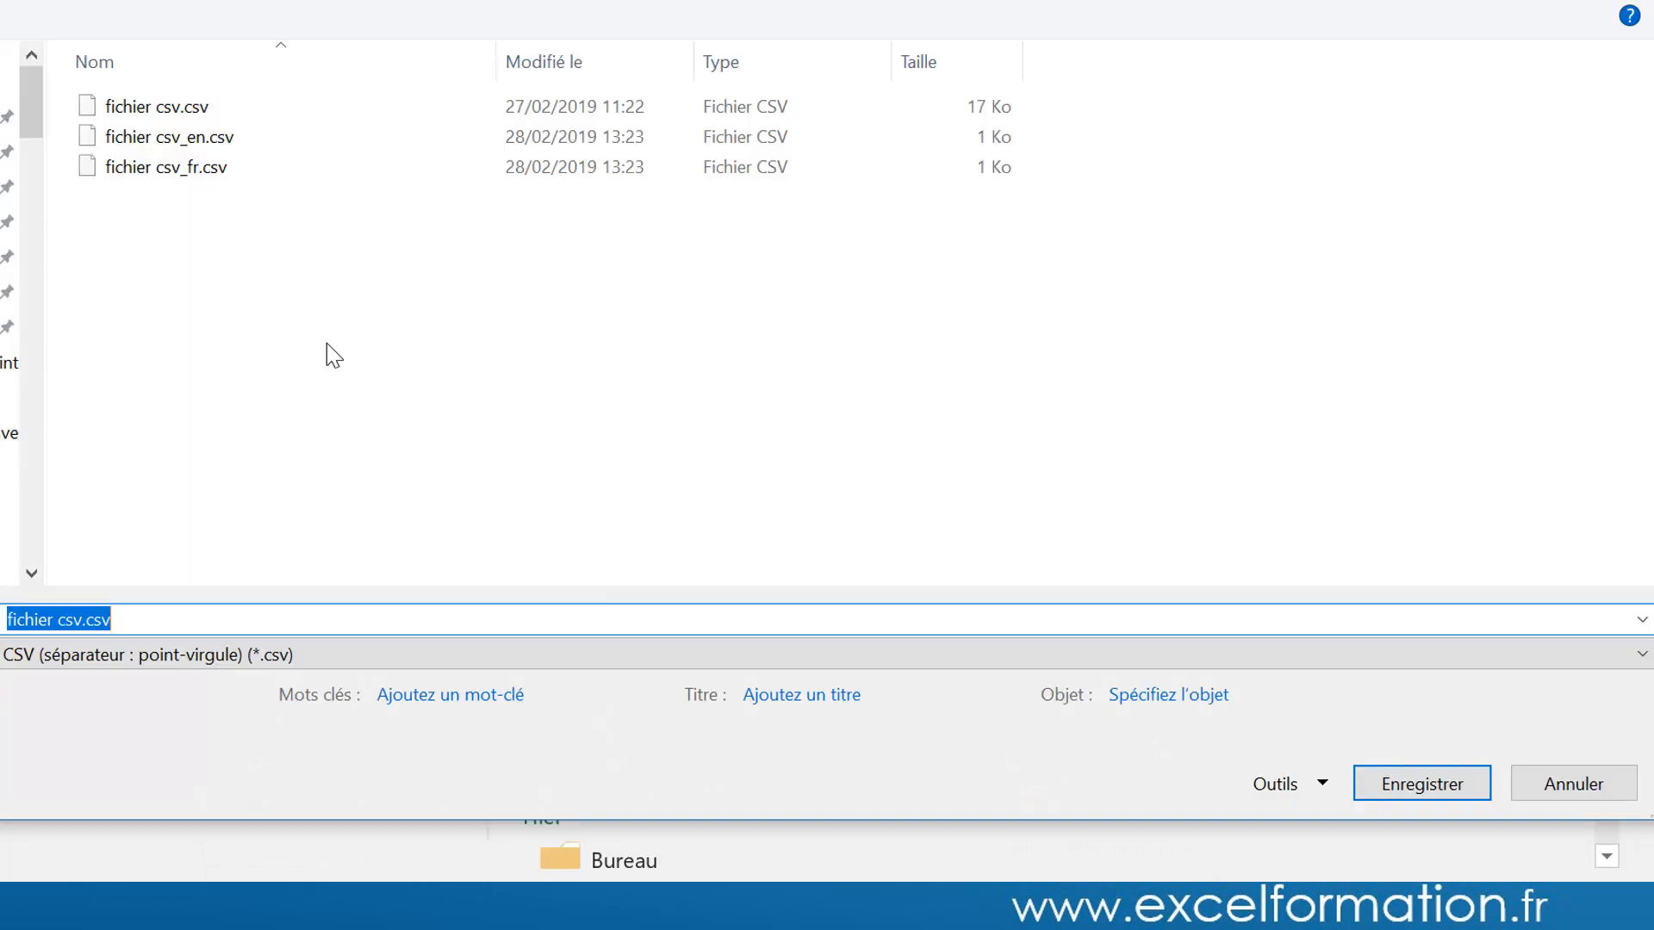
pyautogui.click(232, 653)
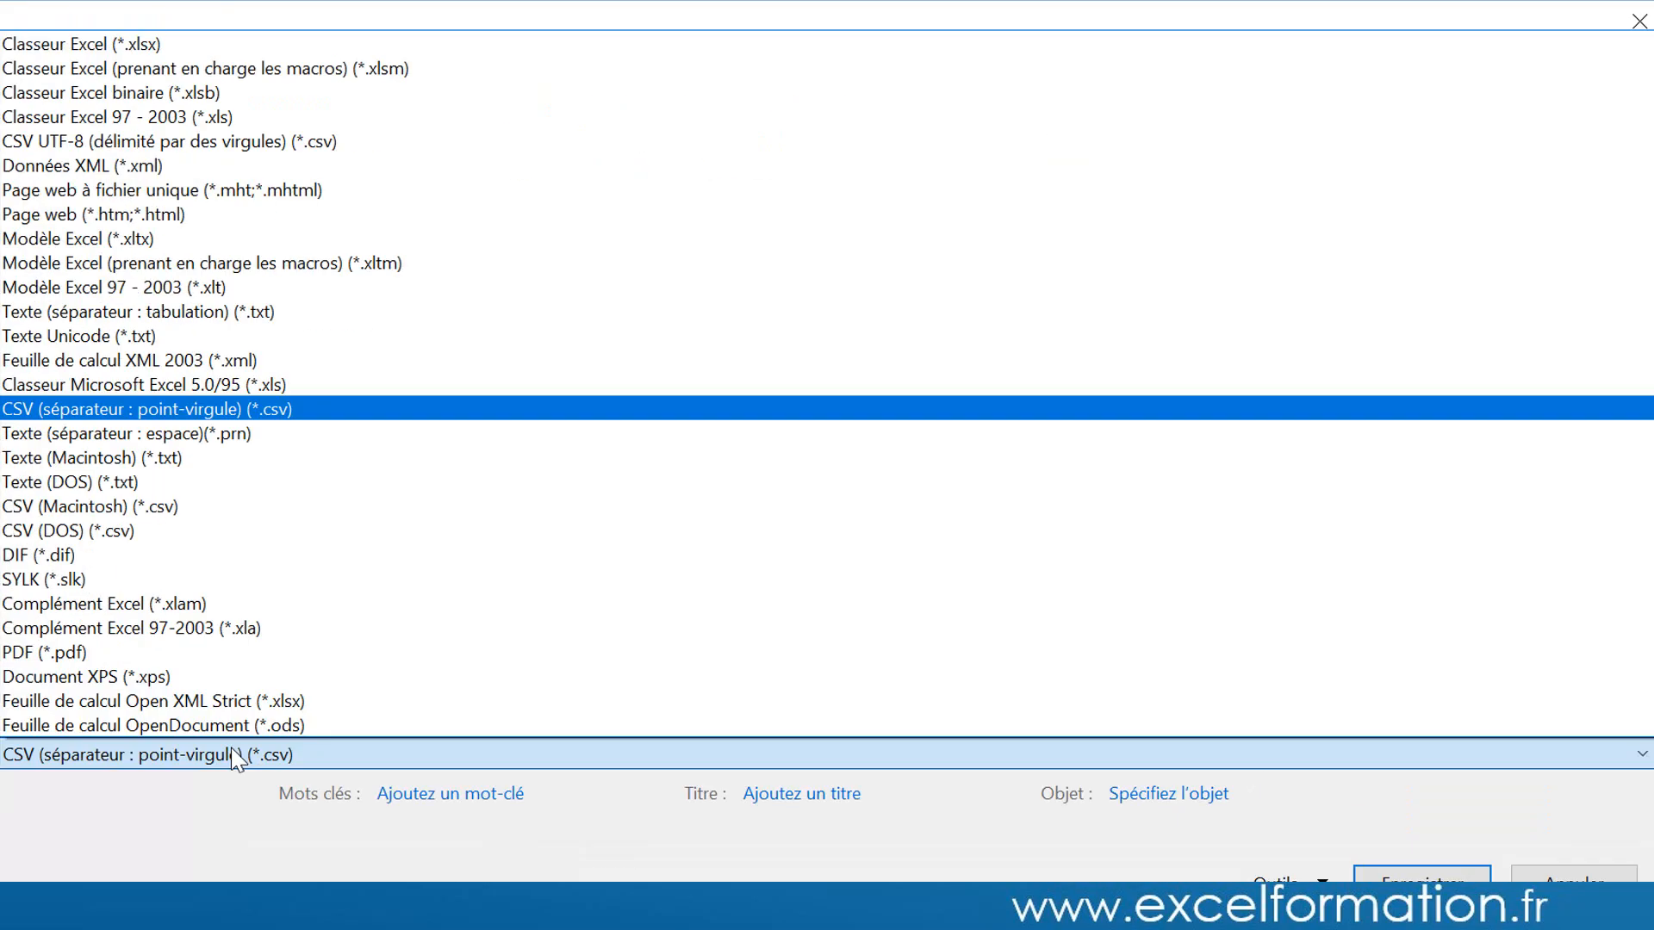
pyautogui.click(185, 45)
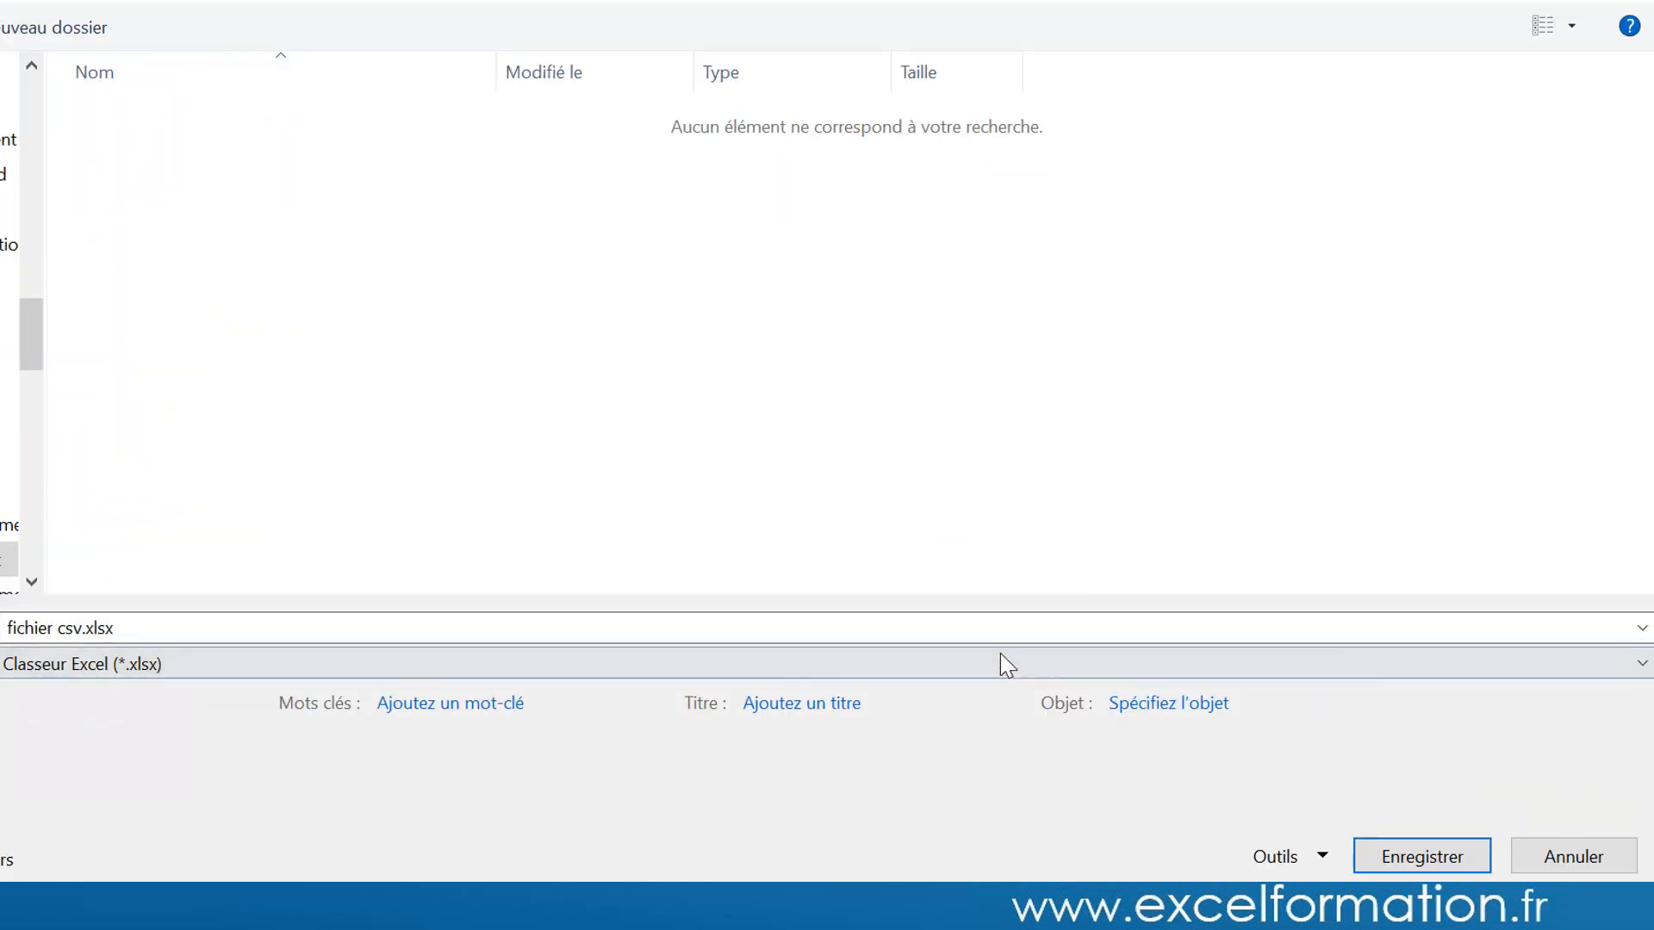
pyautogui.click(1428, 857)
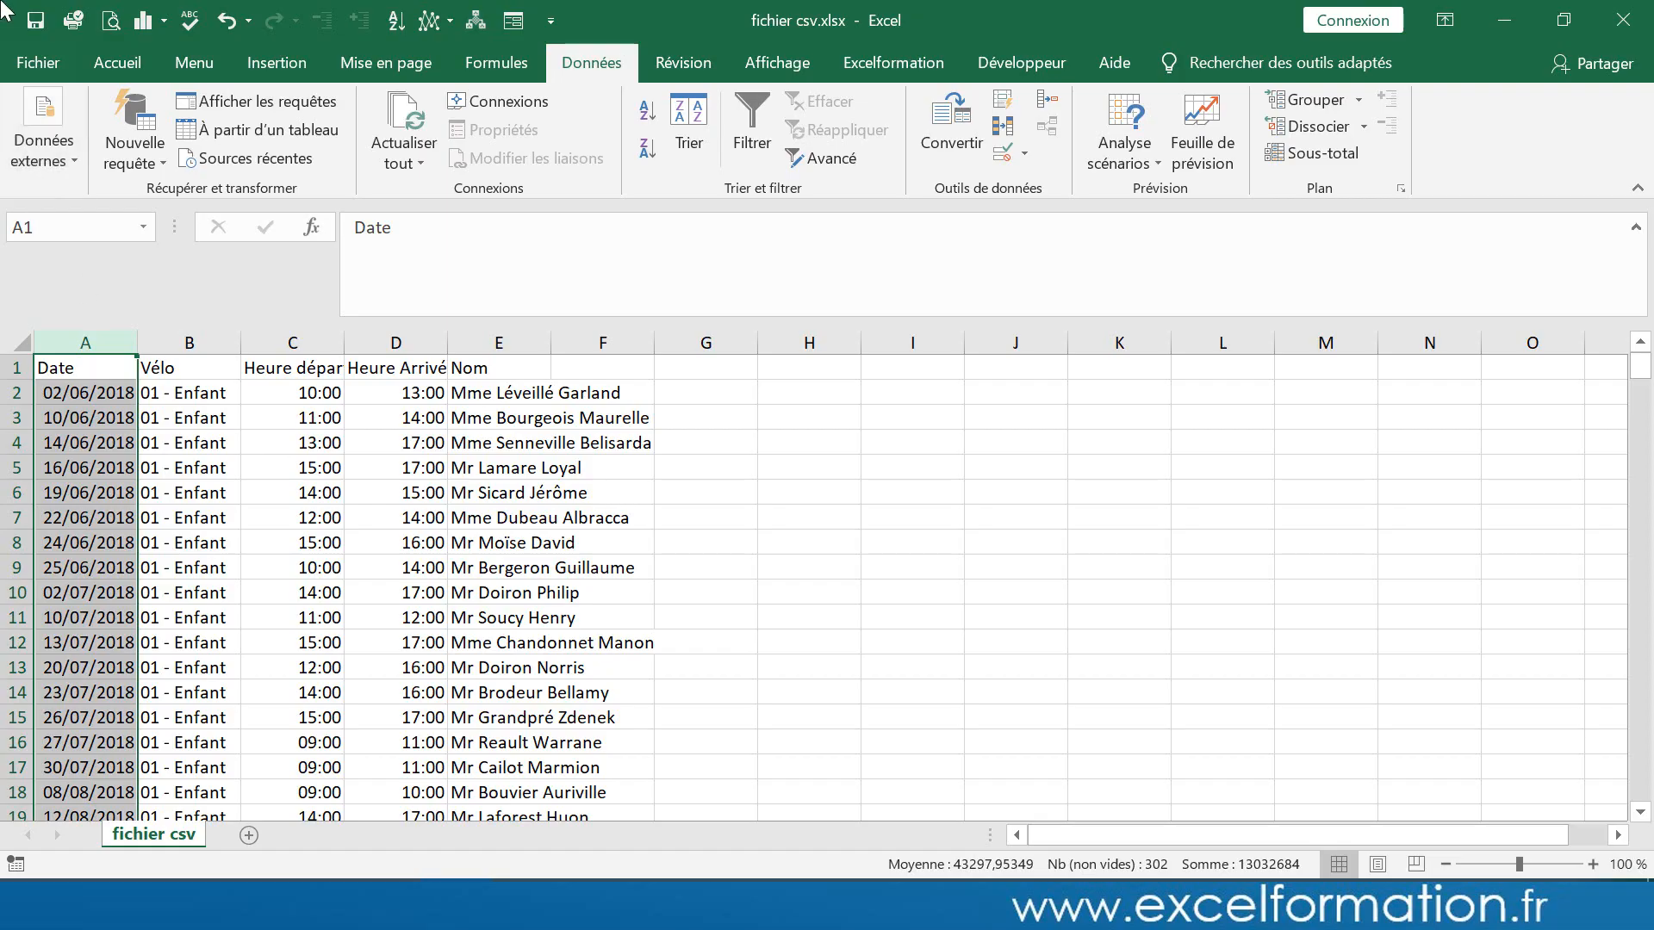
# Step: Save a copy as fichier csv définitif.csv in the format CSV (séparateur : point-virgule), accepting the loss of workbook features
pyautogui.click(49, 63)
pyautogui.click(97, 273)
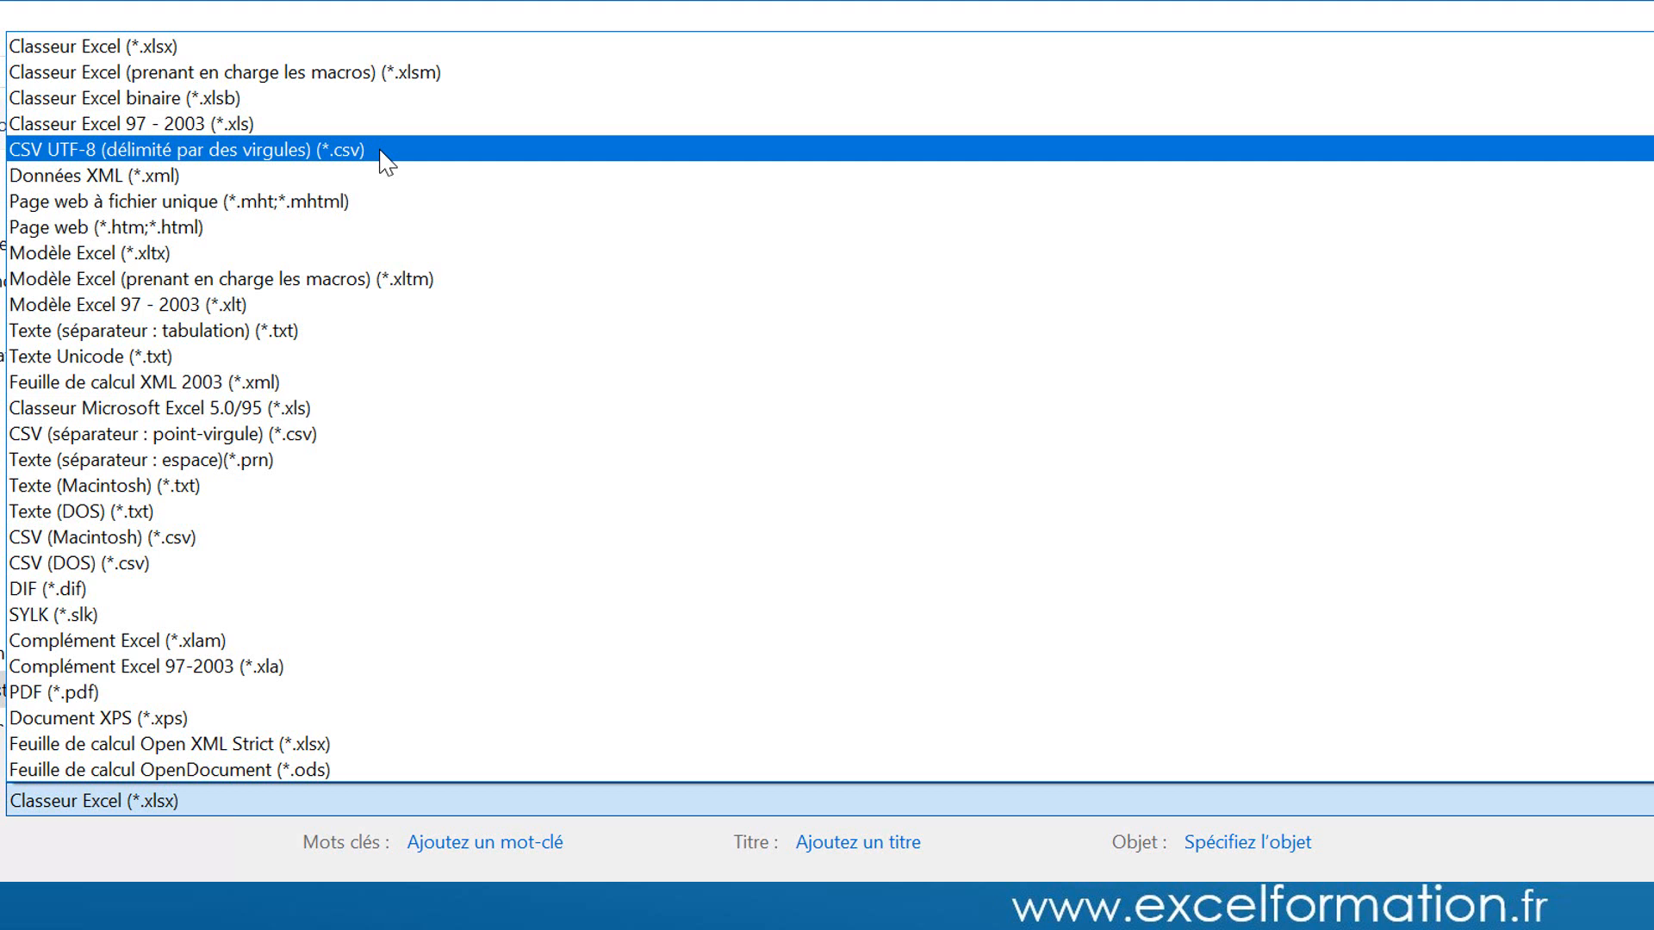
pyautogui.click(298, 439)
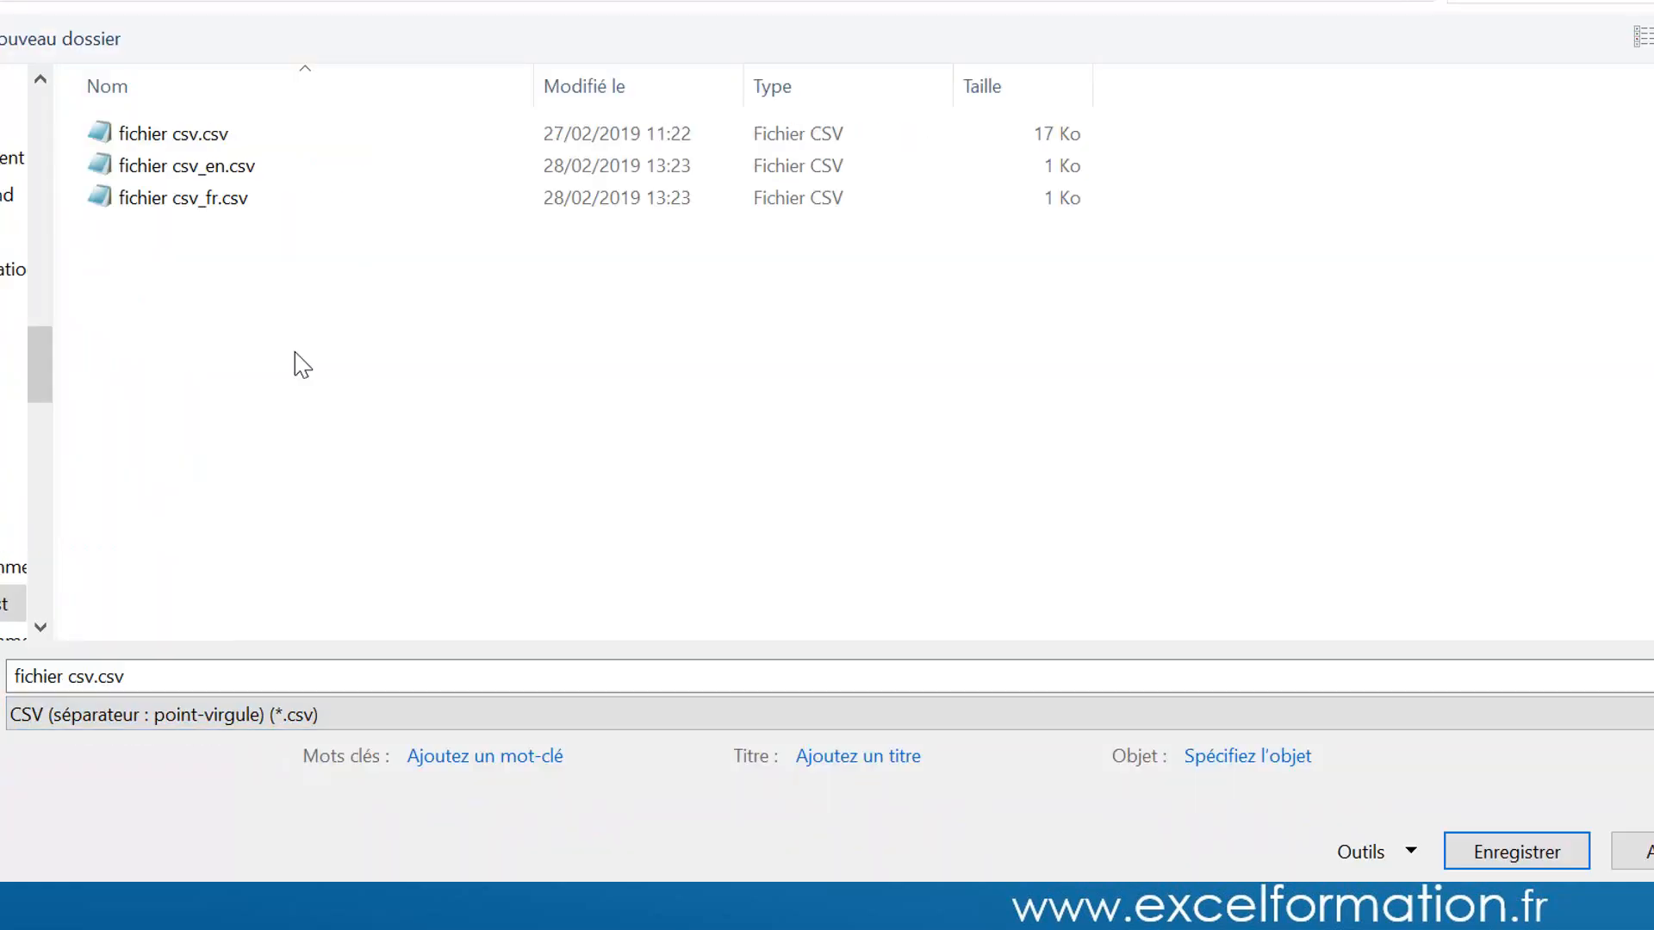
pyautogui.click(98, 678)
pyautogui.click(98, 678)
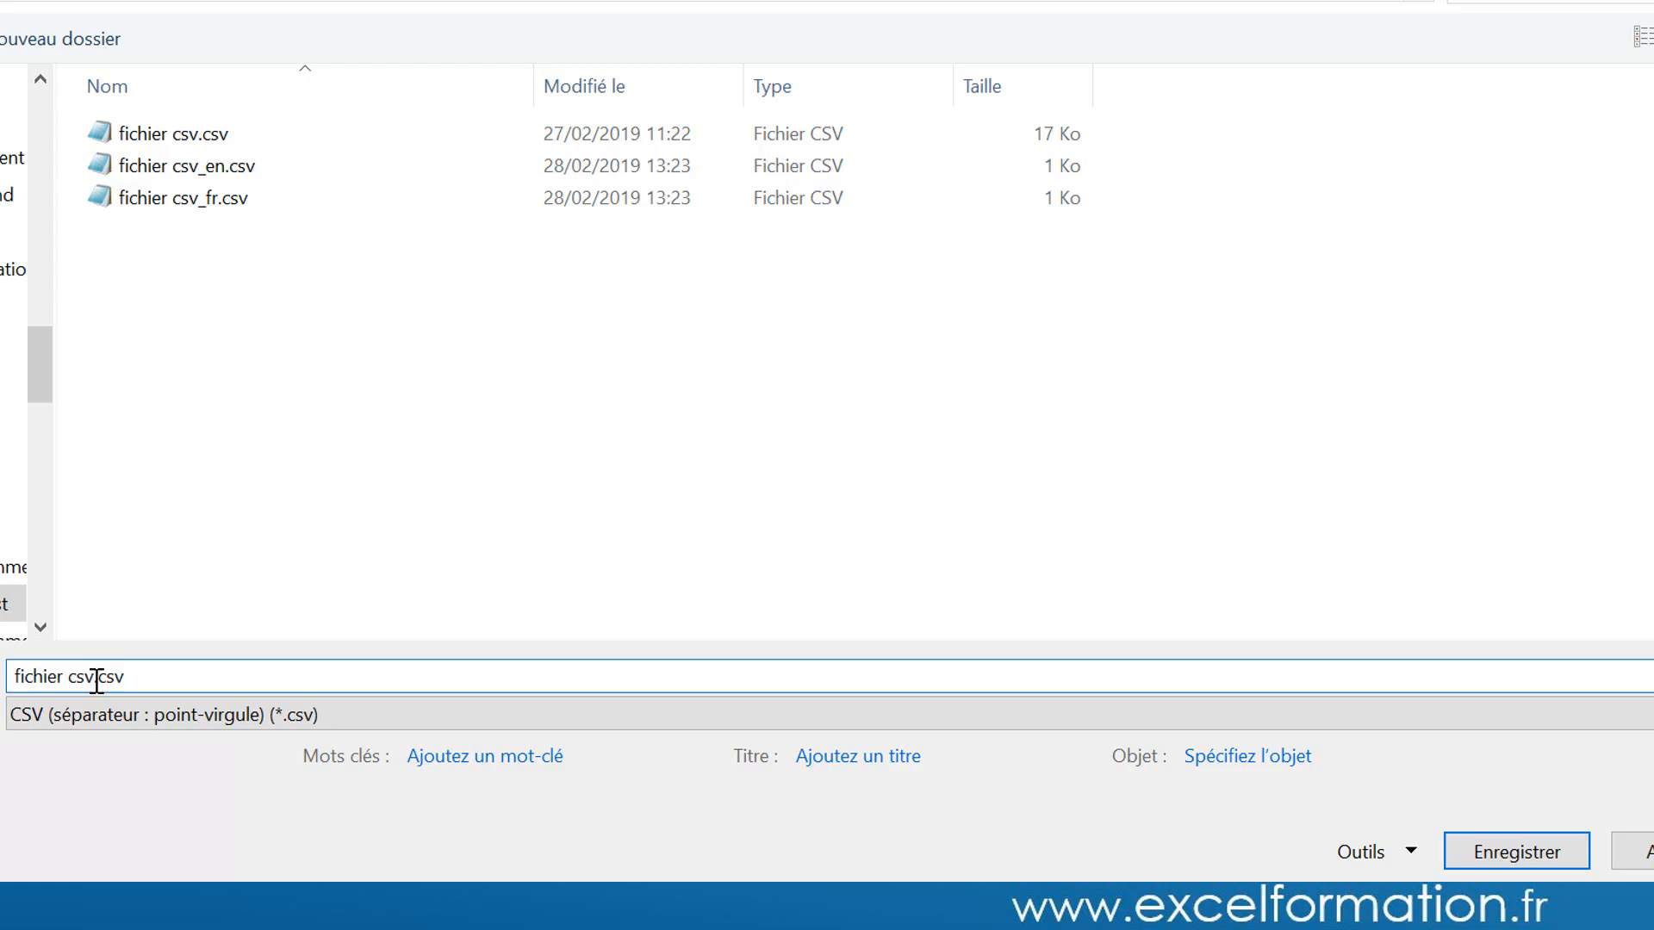
pyautogui.write('_définitif')
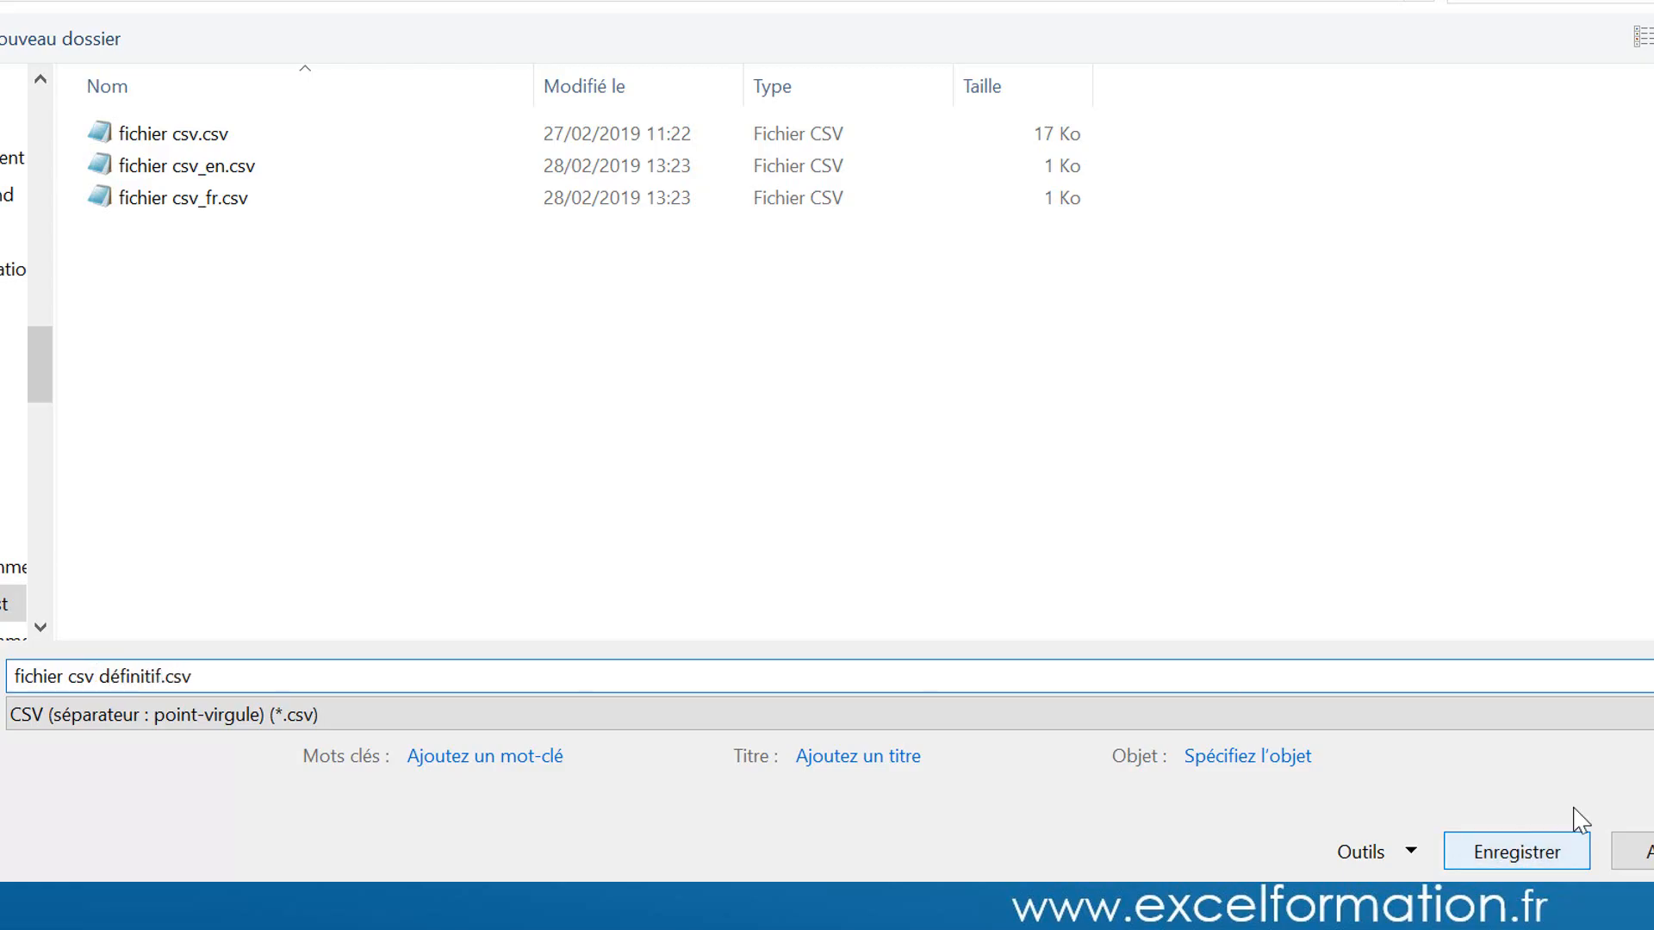
pyautogui.click(1521, 855)
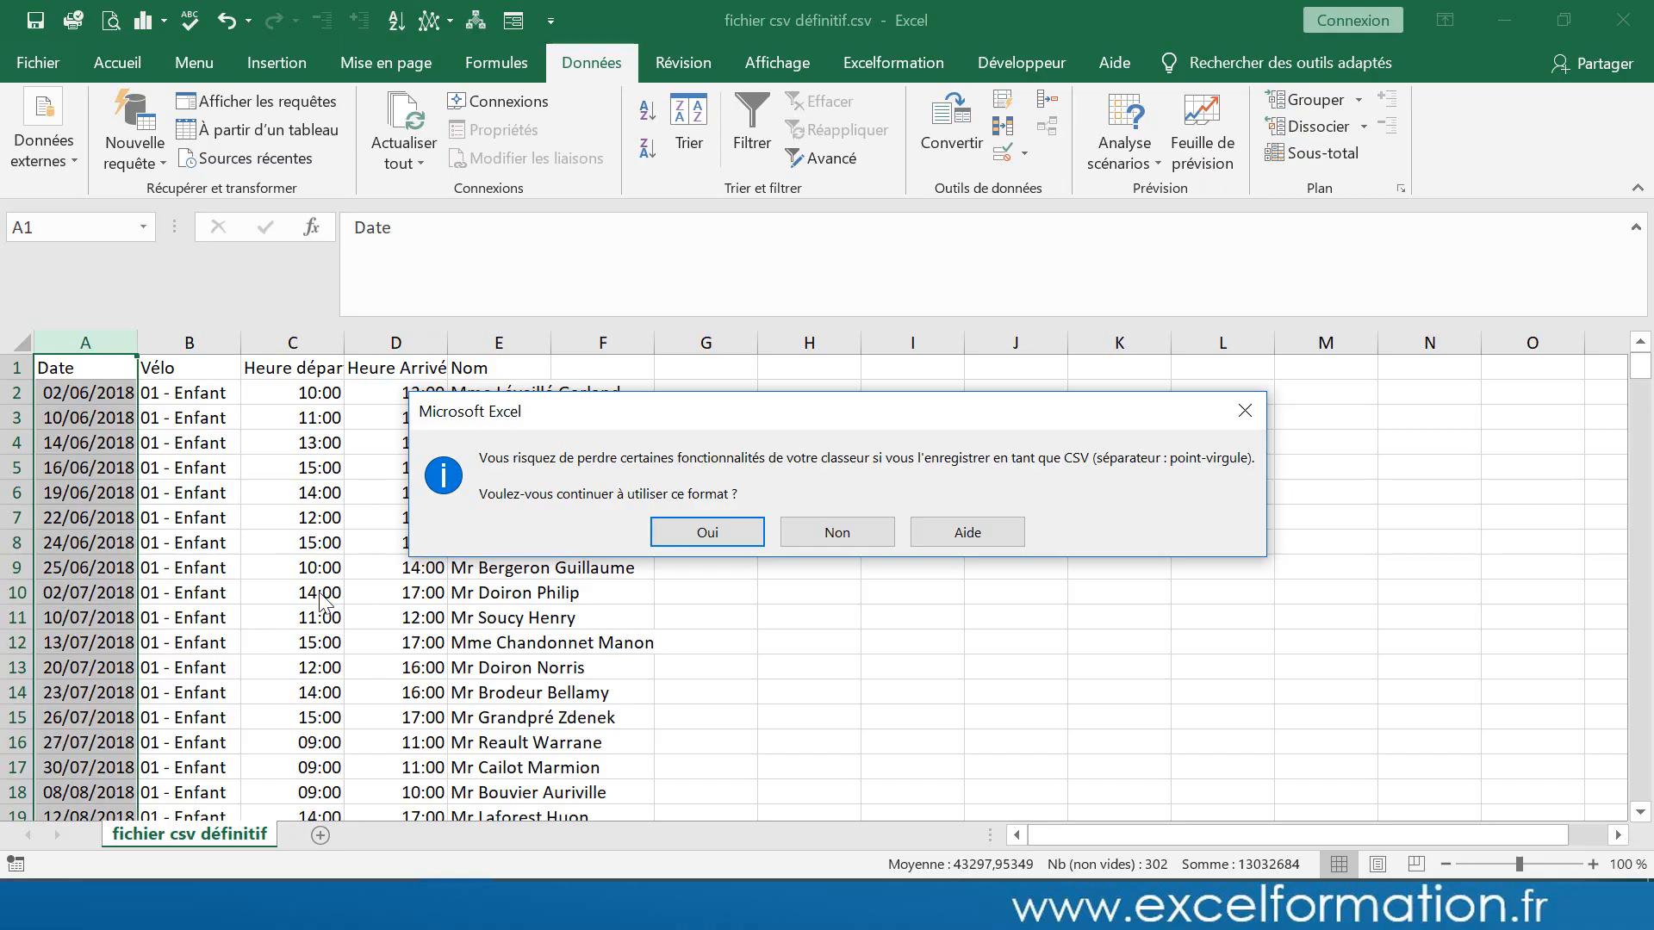
pyautogui.click(710, 541)
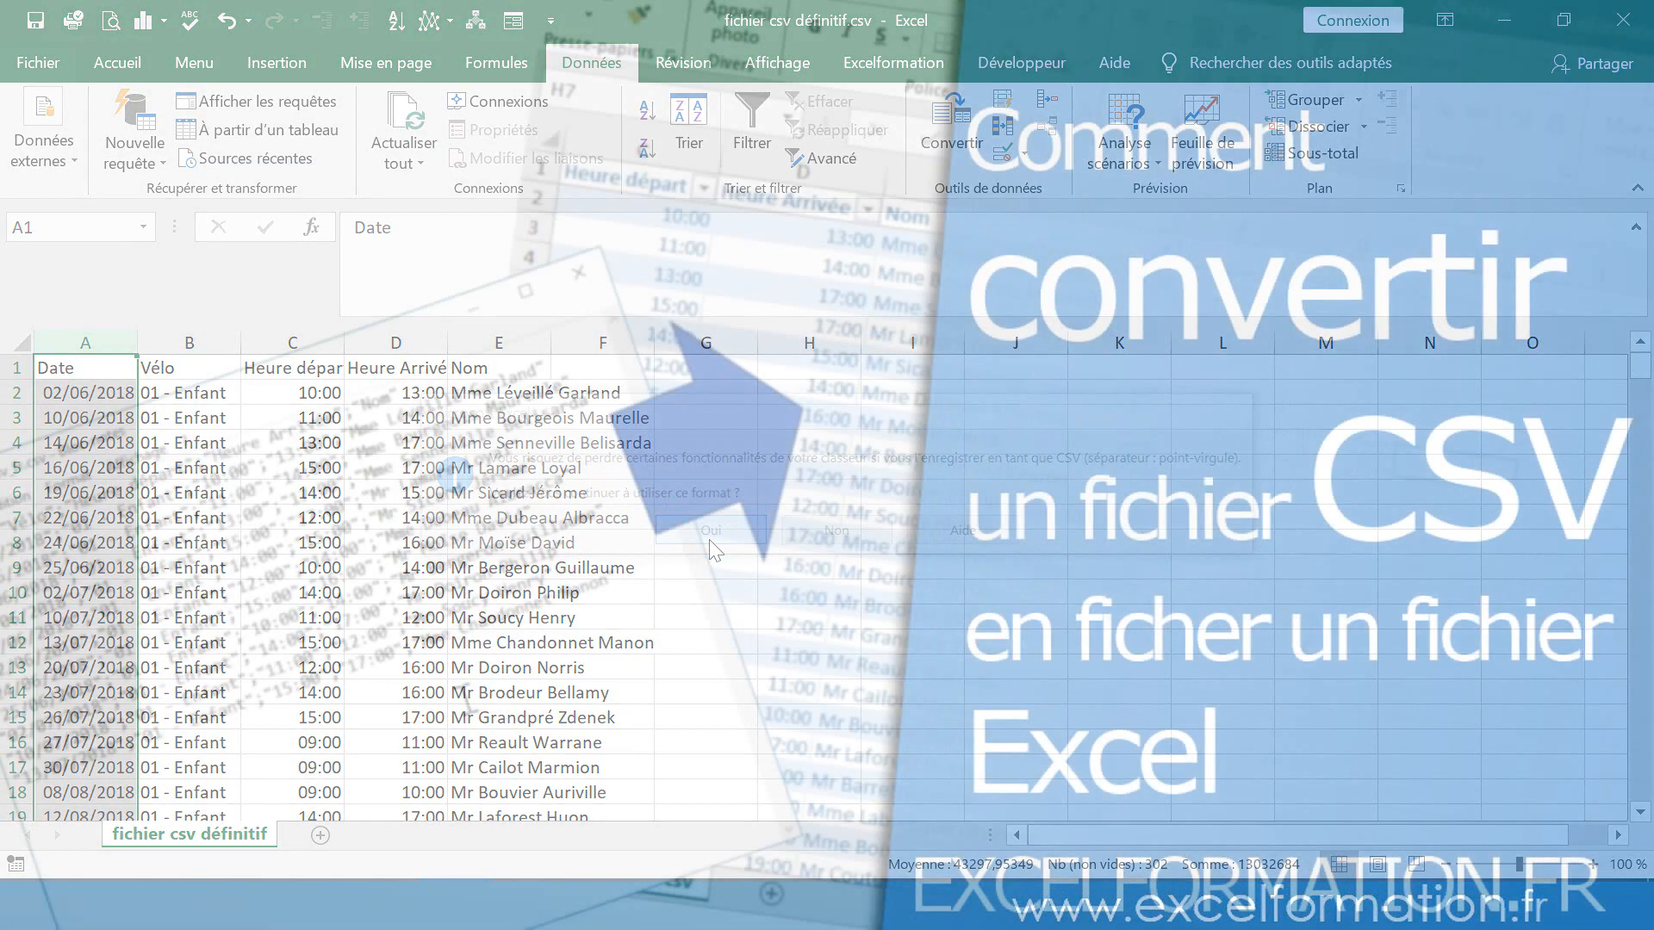